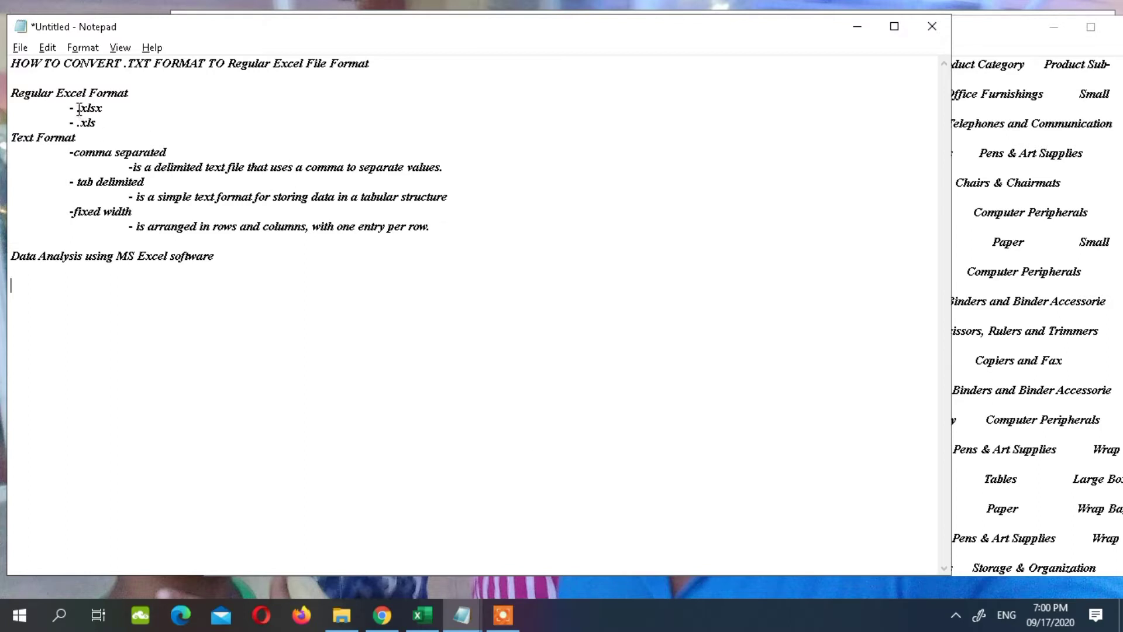
# Step: Highlight the .xlsx and .xls format entries in the Notepad notes
pyautogui.moveTo(77, 108); pyautogui.dragTo(109, 110)
pyautogui.moveTo(78, 123); pyautogui.dragTo(104, 125)
pyautogui.click(114, 140)
# Step: Highlight the comma separated format definition, then show previews of the open Notepad windows
pyautogui.moveTo(81, 155)
pyautogui.mouseDown()
pyautogui.moveTo(138, 166)
pyautogui.moveTo(123, 188)
pyautogui.moveTo(124, 231)
pyautogui.mouseUp()
pyautogui.click(155, 182)
pyautogui.moveTo(96, 153); pyautogui.dragTo(127, 153)
pyautogui.click(126, 167)
pyautogui.moveTo(97, 154); pyautogui.dragTo(126, 153)
pyautogui.click(170, 184)
pyautogui.moveTo(357, 169); pyautogui.dragTo(328, 169)
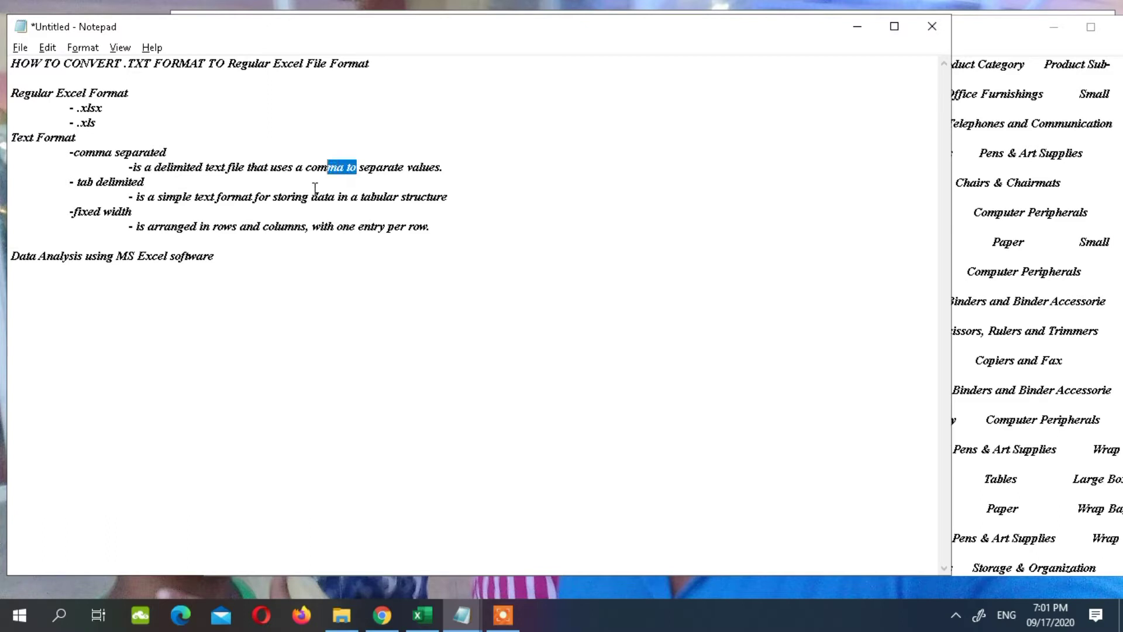
pyautogui.click(471, 617)
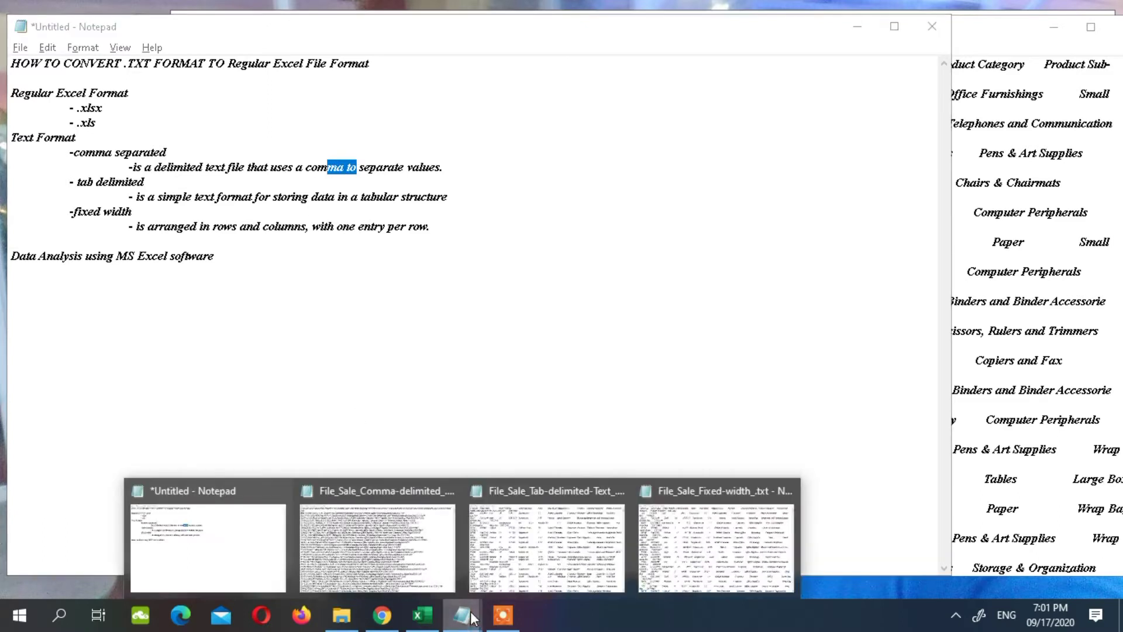
pyautogui.moveTo(377, 535)
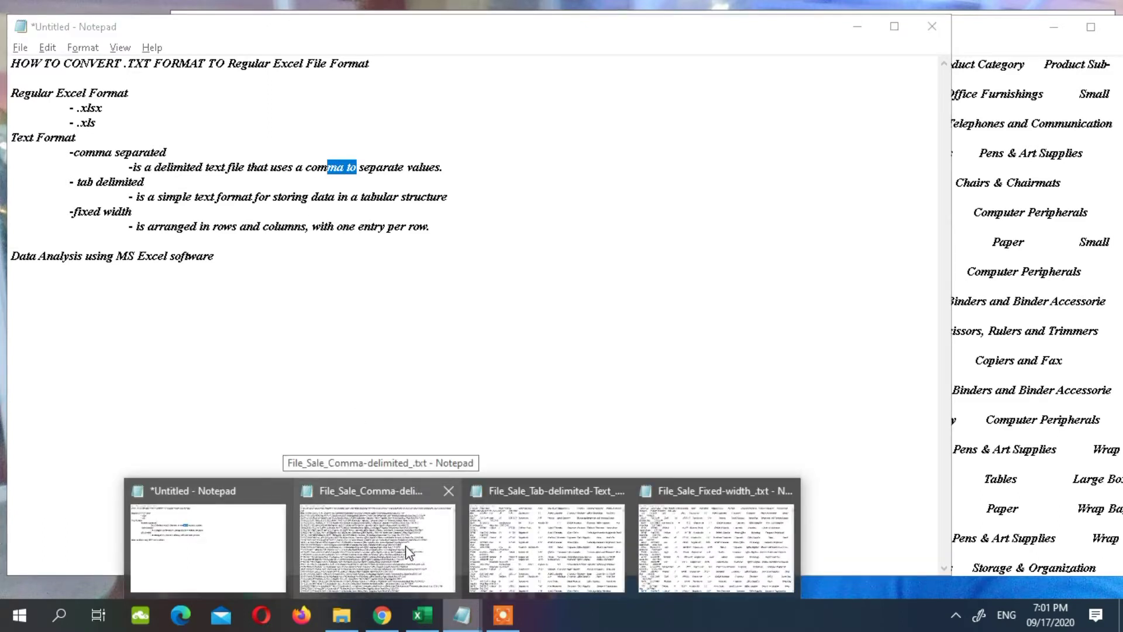
# Step: Open the comma-delimited sales file and highlight its header row of column names
pyautogui.click(408, 553)
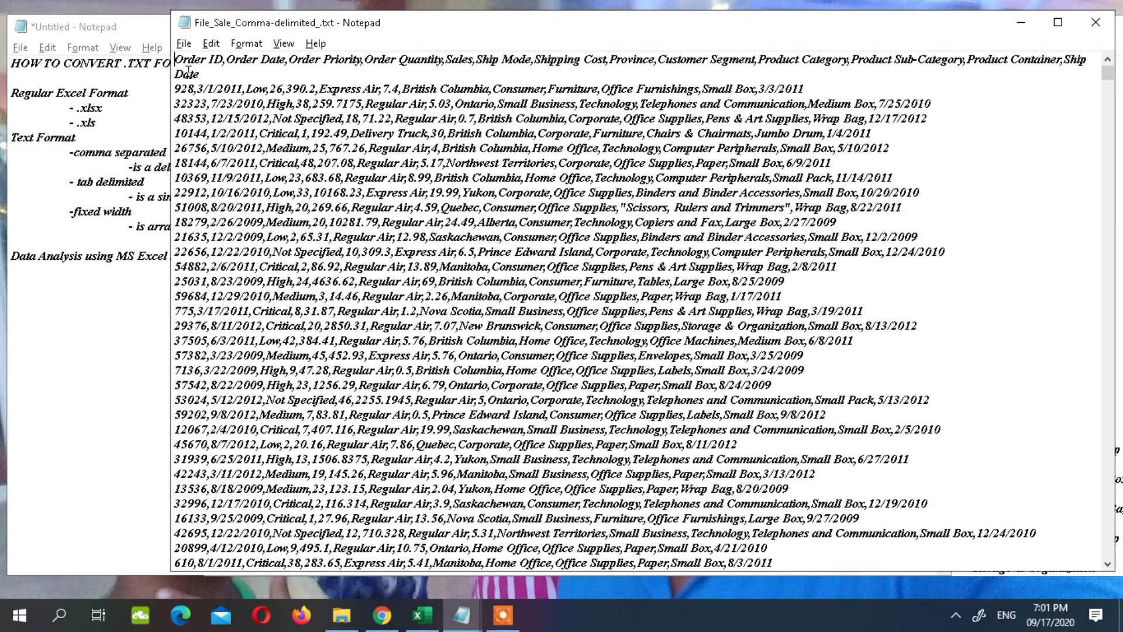
pyautogui.moveTo(185, 59); pyautogui.dragTo(225, 69)
pyautogui.click(224, 70)
pyautogui.moveTo(218, 70); pyautogui.dragTo(191, 61)
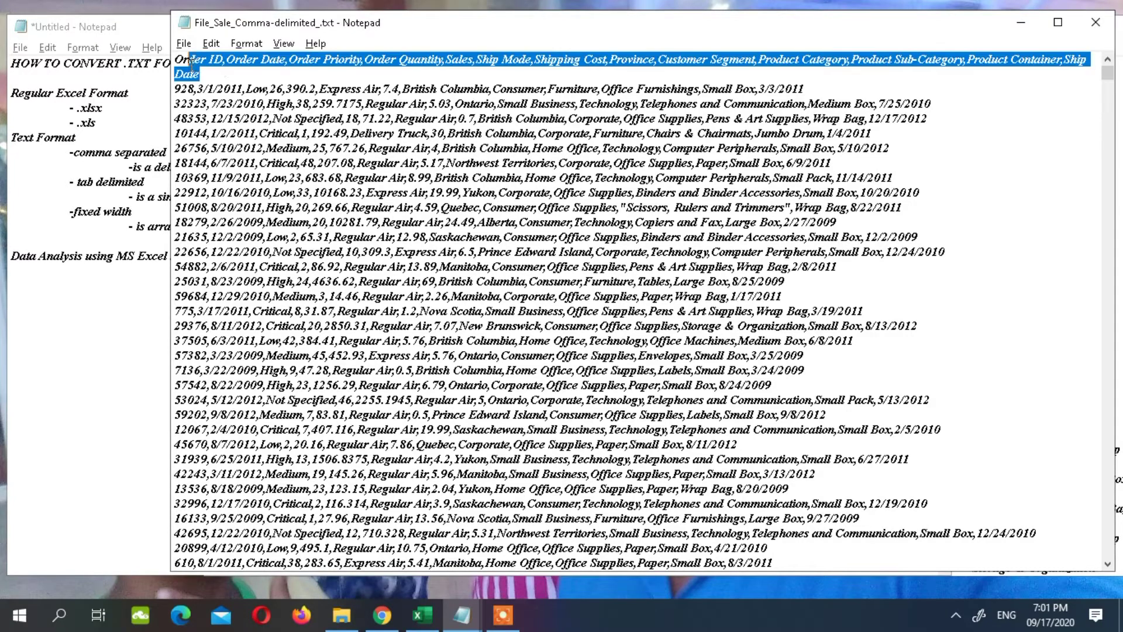
pyautogui.click(230, 61)
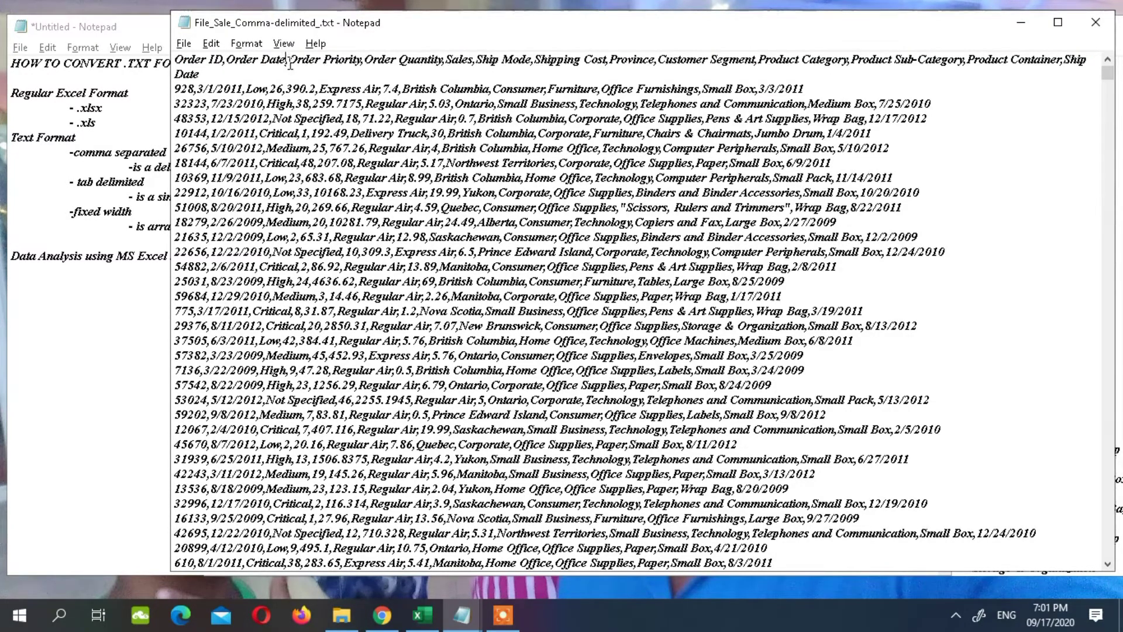
pyautogui.click(379, 61)
# Step: Highlight the tab delimited entry in the format notes, then bring up the tab-delimited sales file
pyautogui.click(70, 290)
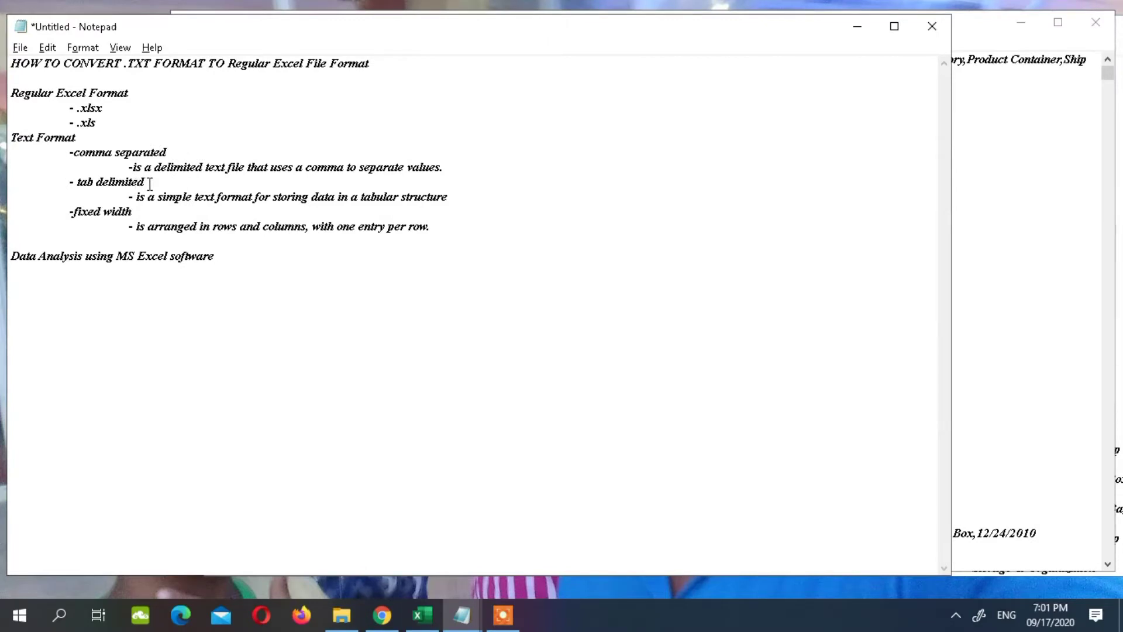
pyautogui.moveTo(146, 182); pyautogui.dragTo(88, 182)
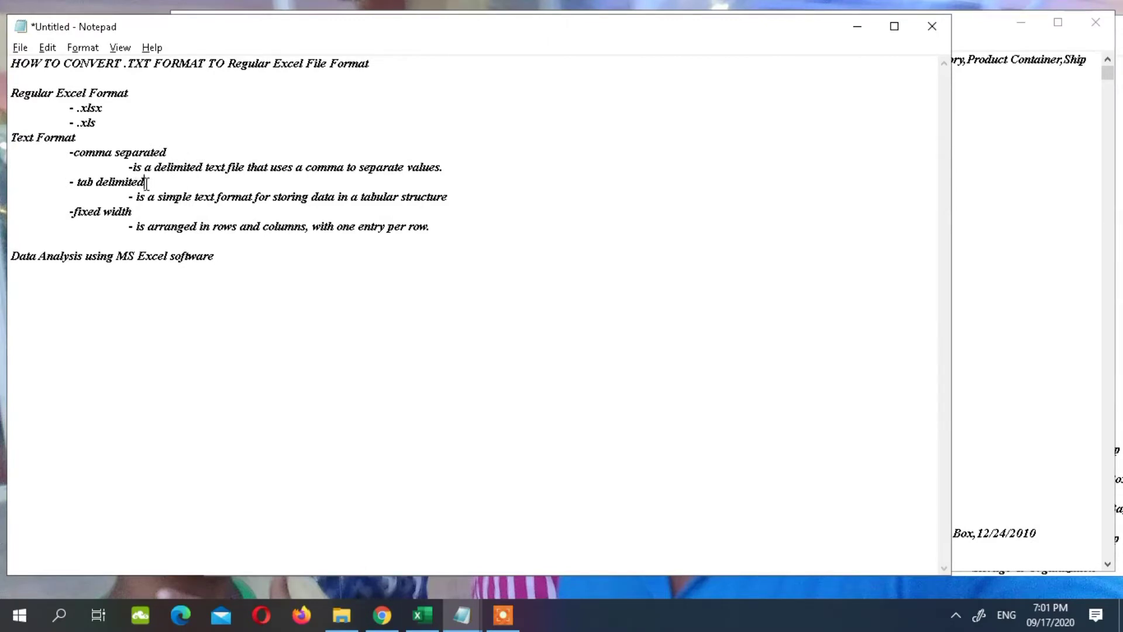
pyautogui.click(105, 200)
pyautogui.click(462, 614)
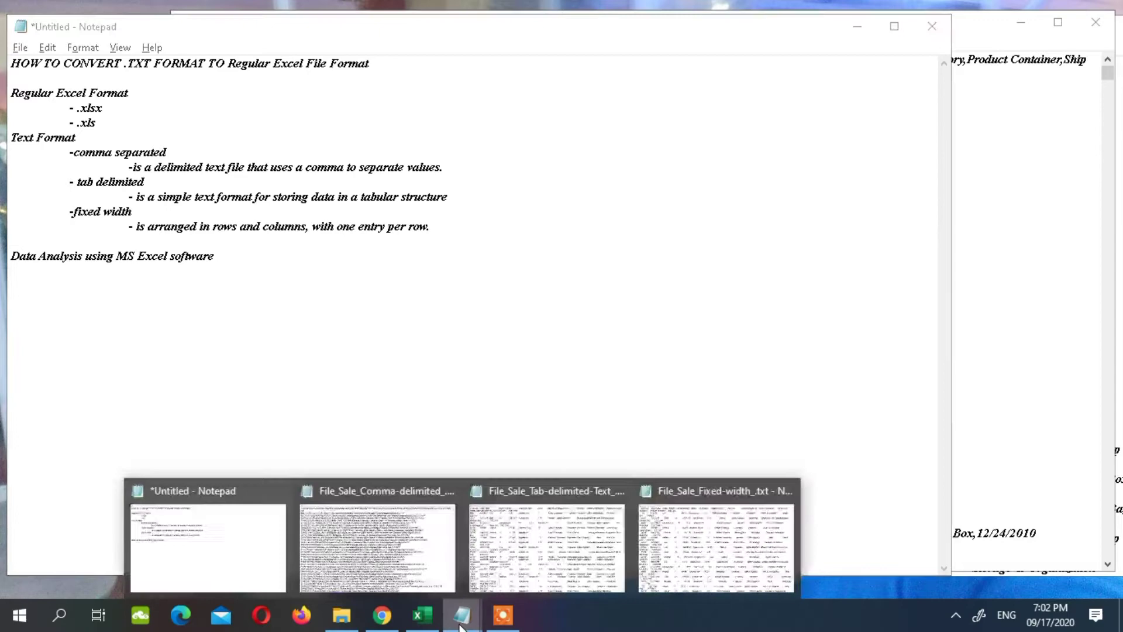
pyautogui.click(571, 547)
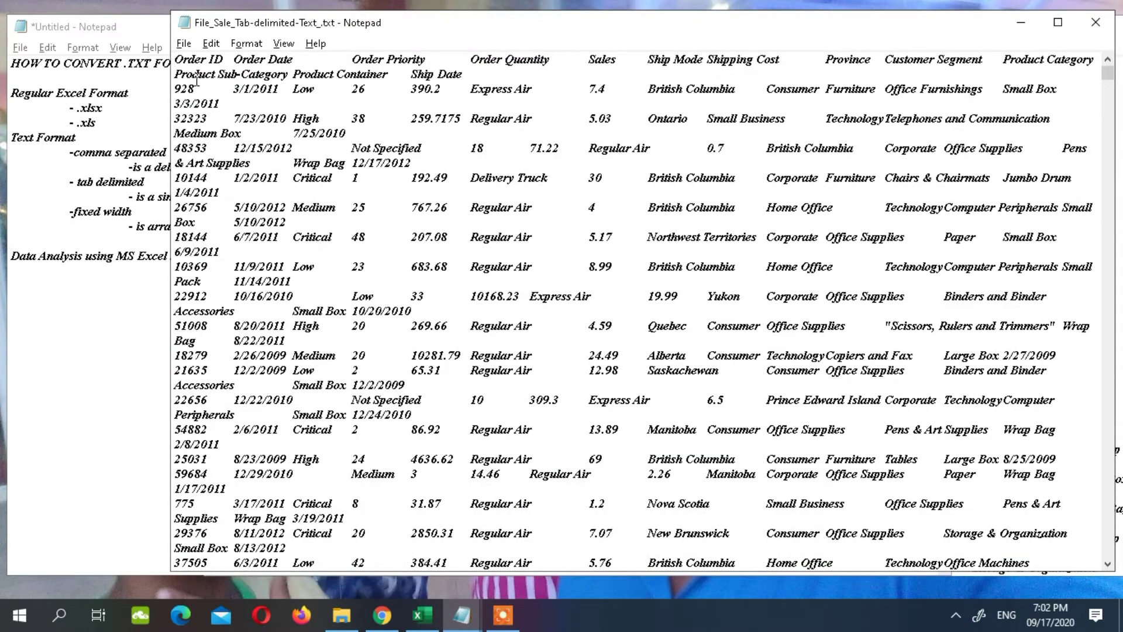
# Step: Highlight the tab-delimited file's Order ID heading, then the fixed width entry in the notes
pyautogui.moveTo(182, 59); pyautogui.dragTo(287, 74)
pyautogui.click(247, 59)
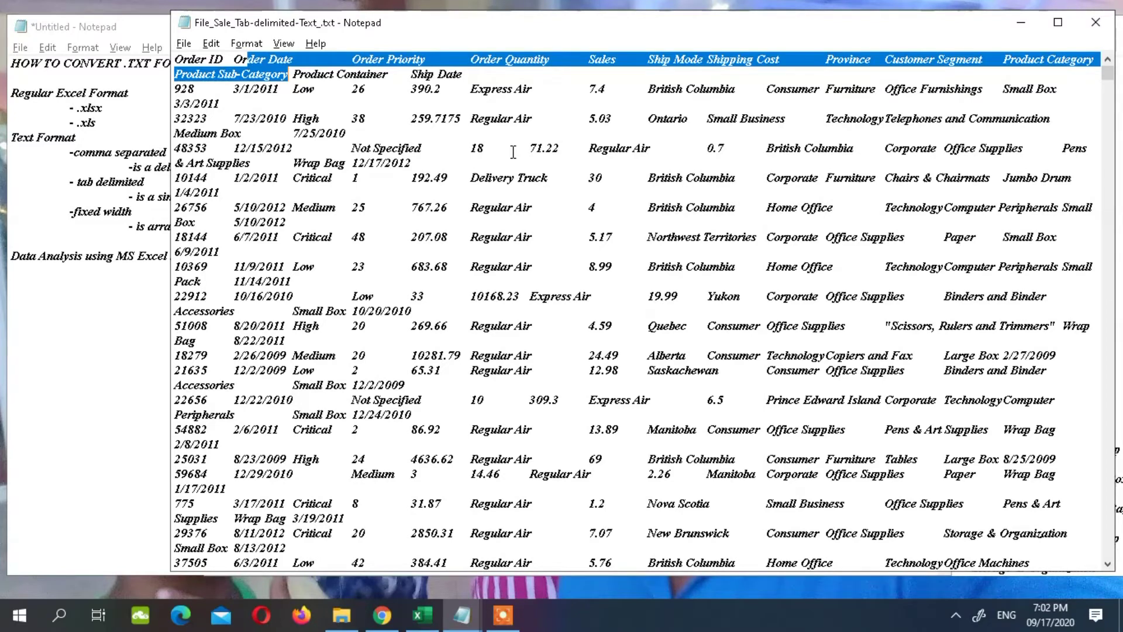
pyautogui.click(98, 266)
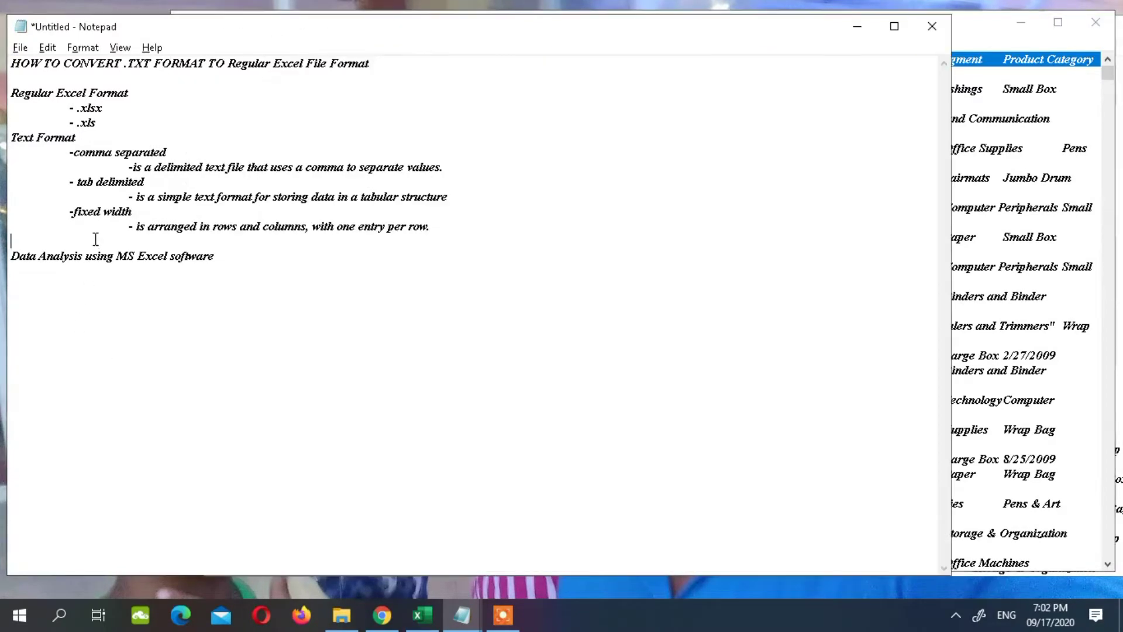
pyautogui.moveTo(71, 211); pyautogui.dragTo(132, 211)
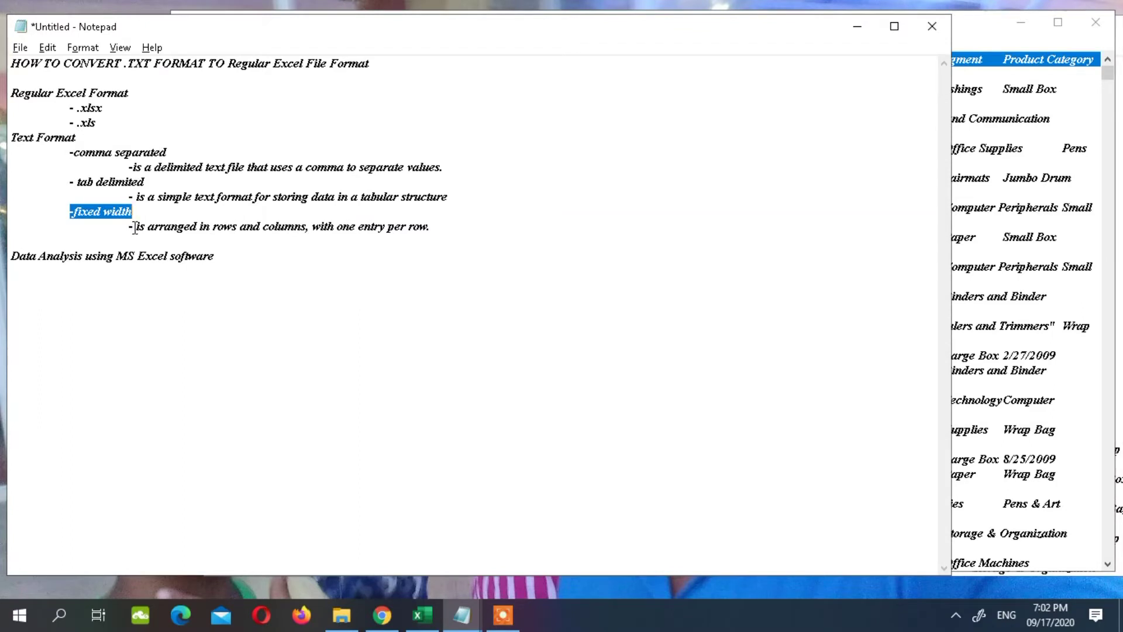
pyautogui.click(134, 228)
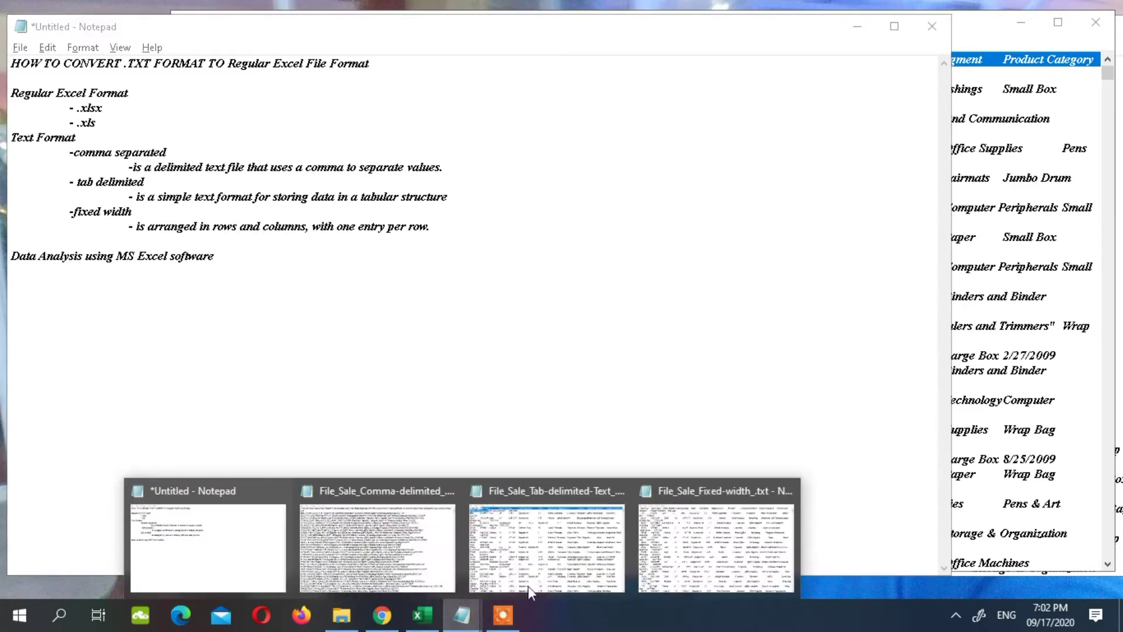
# Step: View the fixed-width sales file's first rows, return to the notes, then switch to Excel's Book1
pyautogui.click(675, 554)
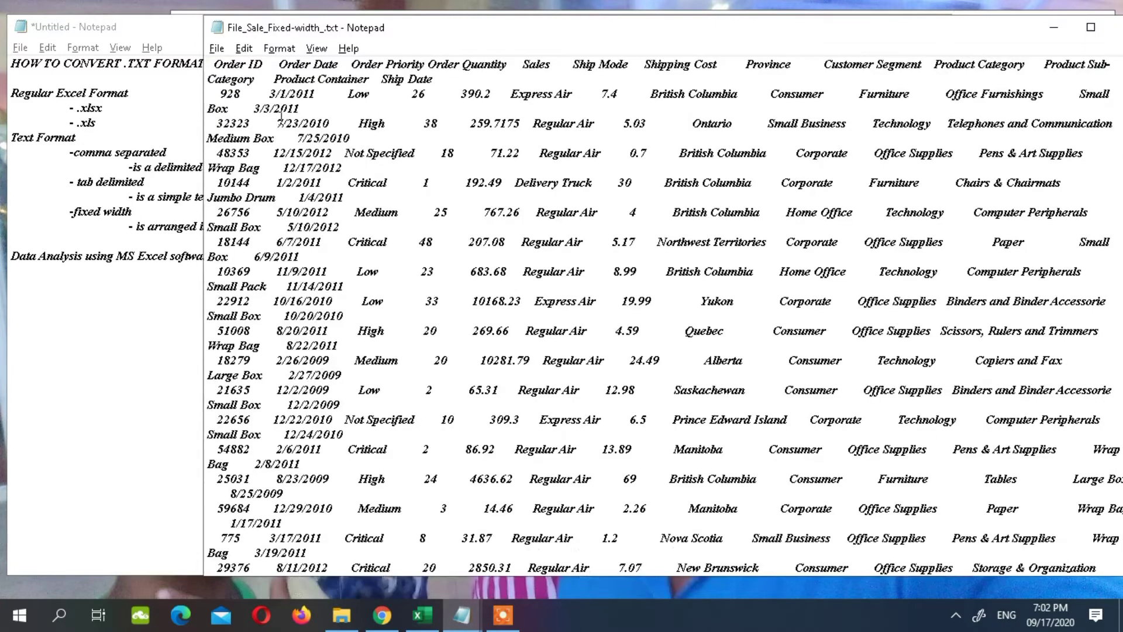
pyautogui.moveTo(222, 64)
pyautogui.mouseDown()
pyautogui.moveTo(456, 209)
pyautogui.moveTo(462, 234)
pyautogui.mouseUp()
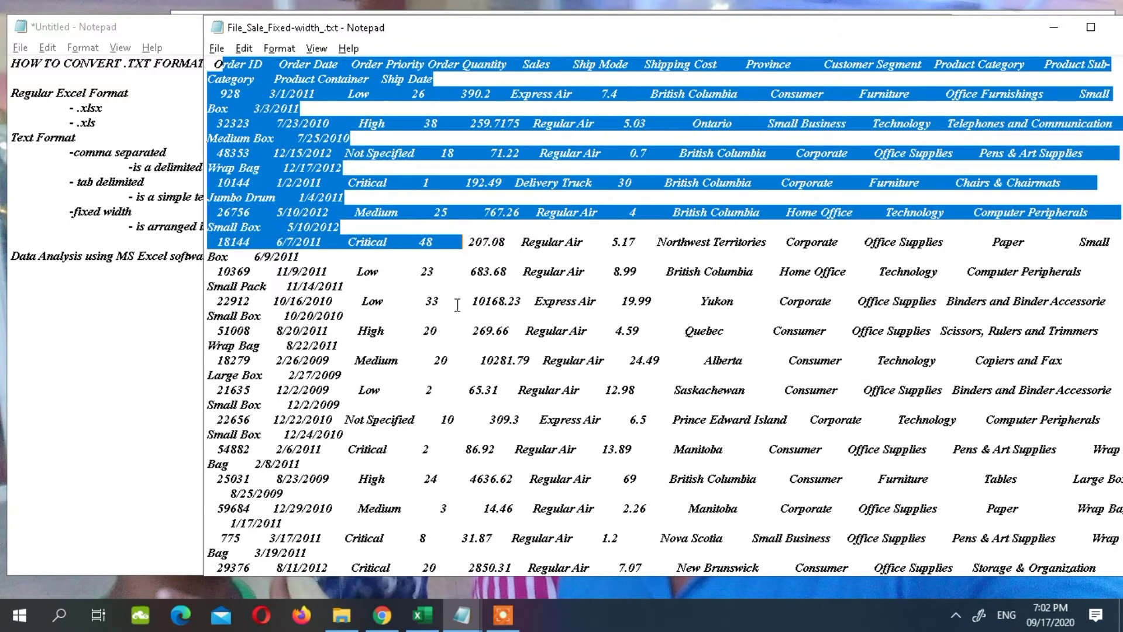
pyautogui.click(445, 332)
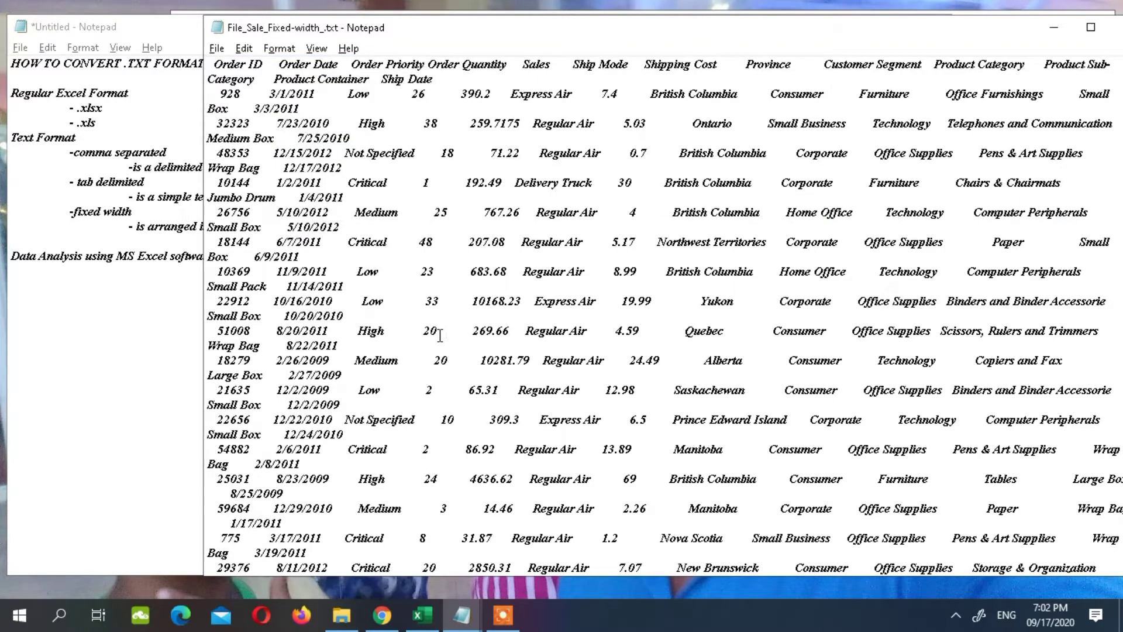
pyautogui.click(153, 349)
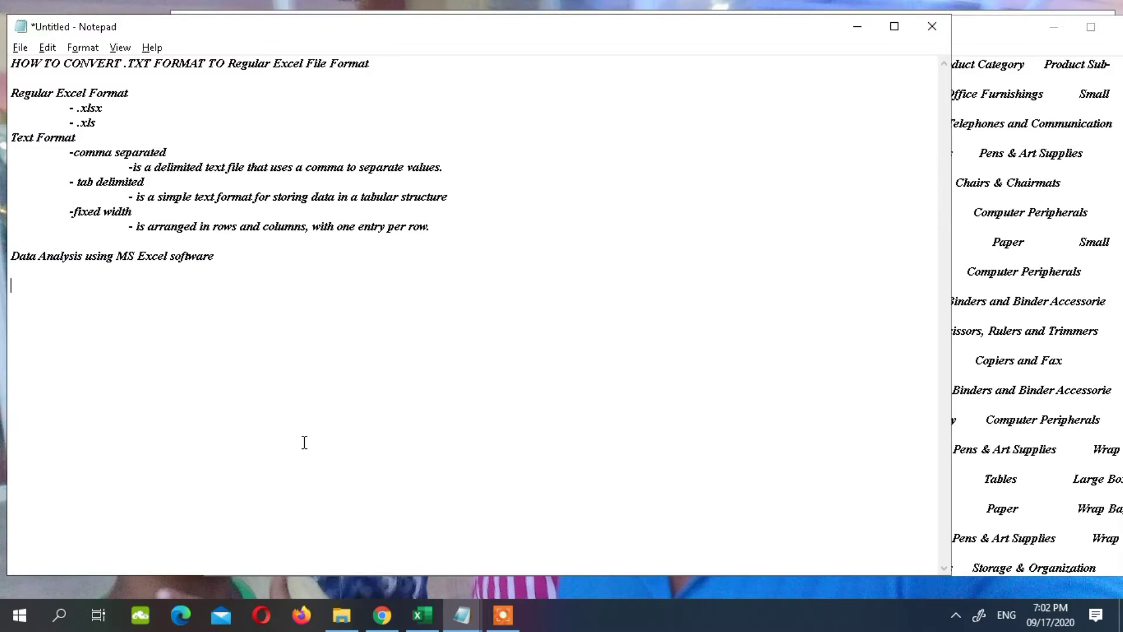
pyautogui.click(425, 626)
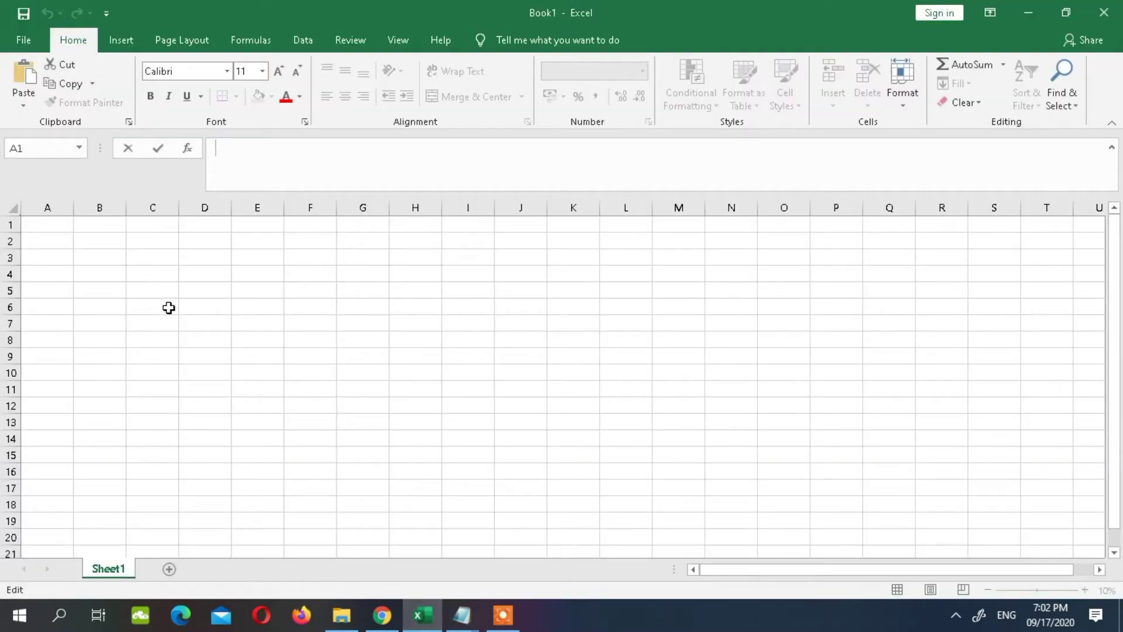
# Step: Go to File > Open and browse the computer, showing drive FILES (E:)
pyautogui.click(23, 39)
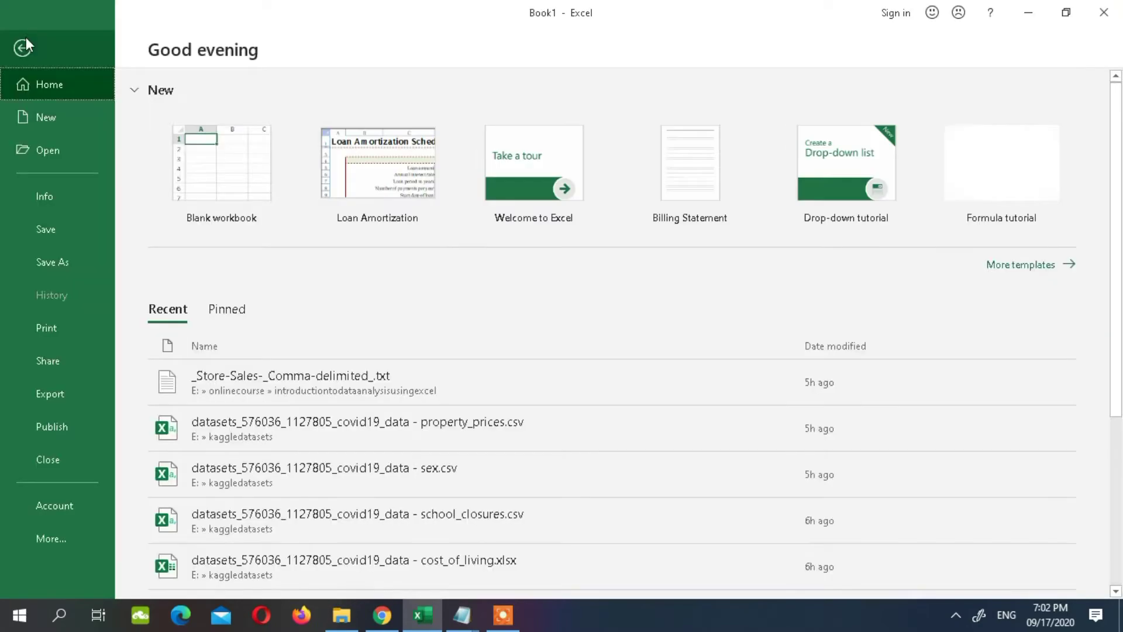
pyautogui.click(23, 46)
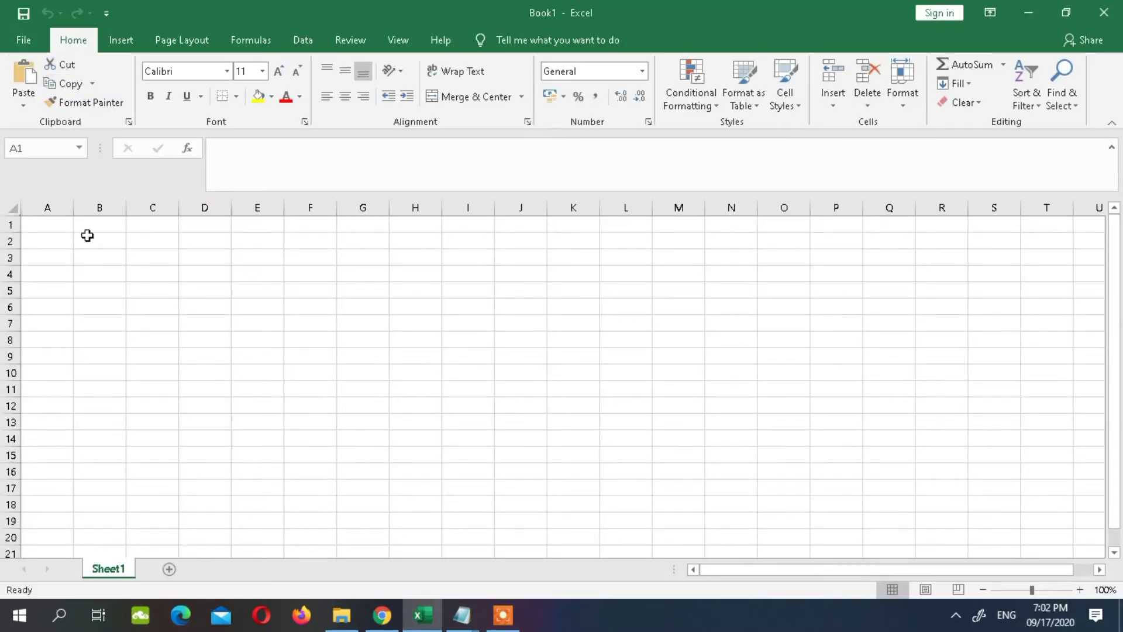
pyautogui.click(22, 41)
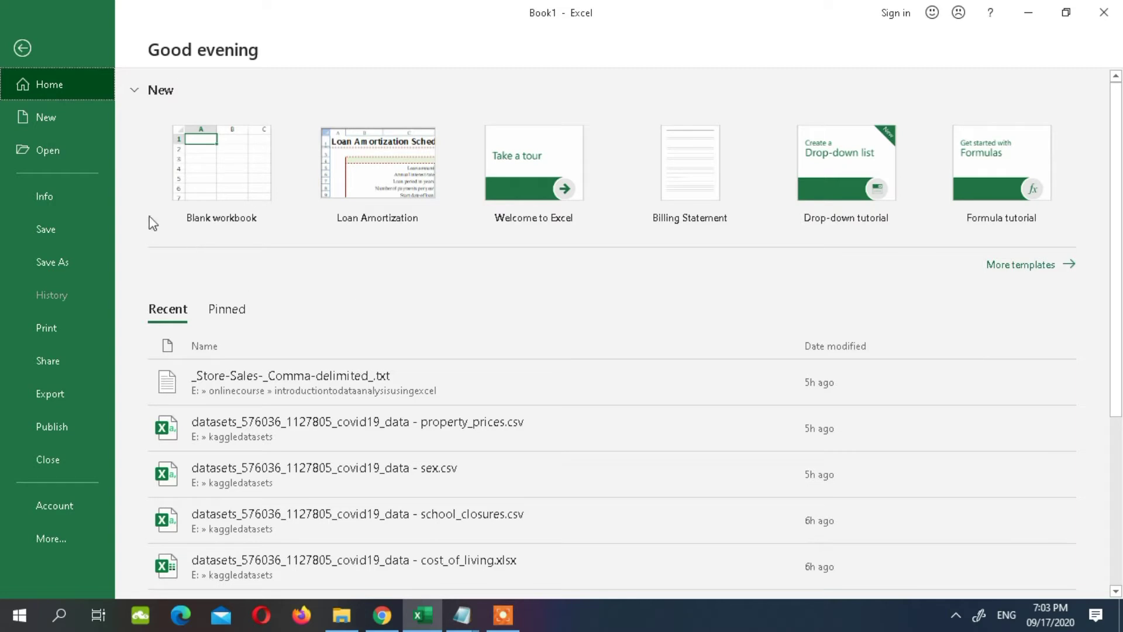
pyautogui.click(59, 149)
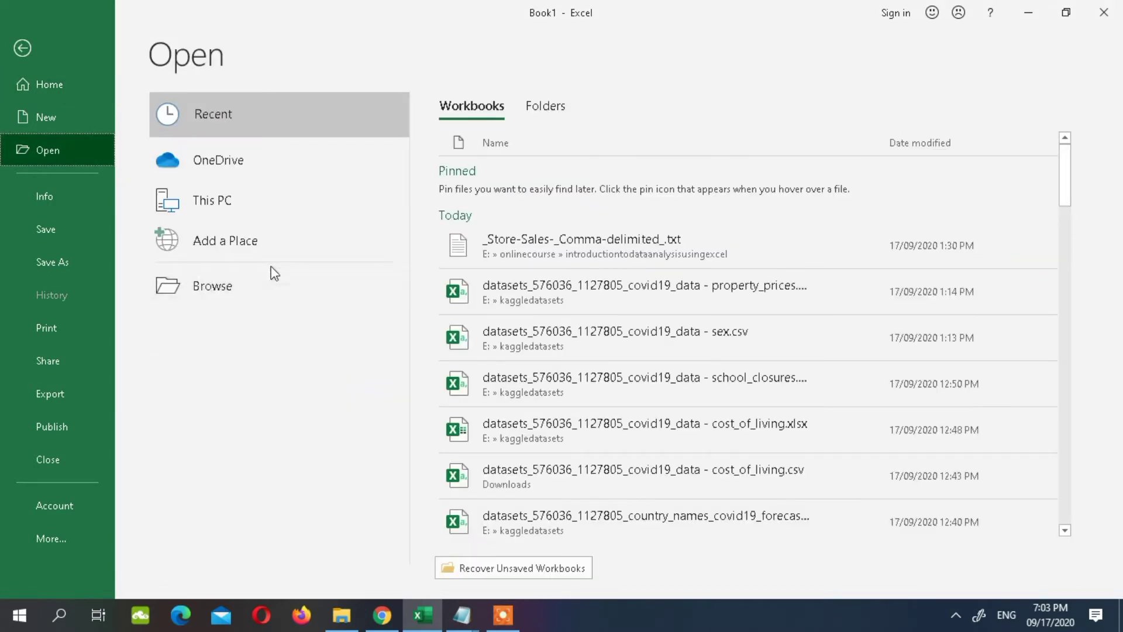
pyautogui.click(254, 286)
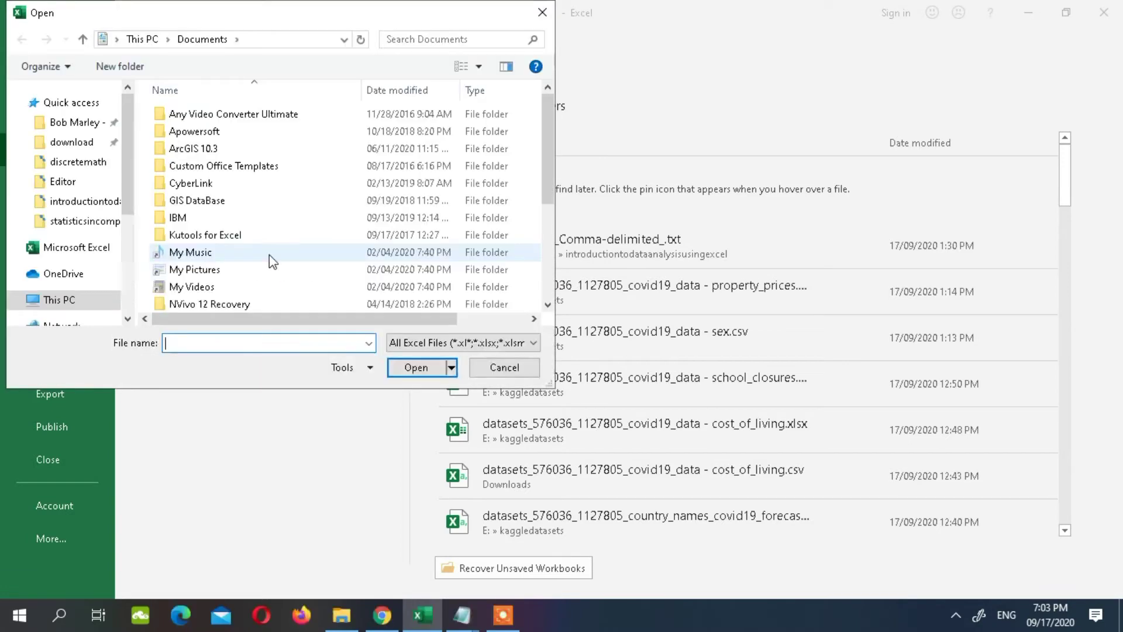
pyautogui.click(107, 300)
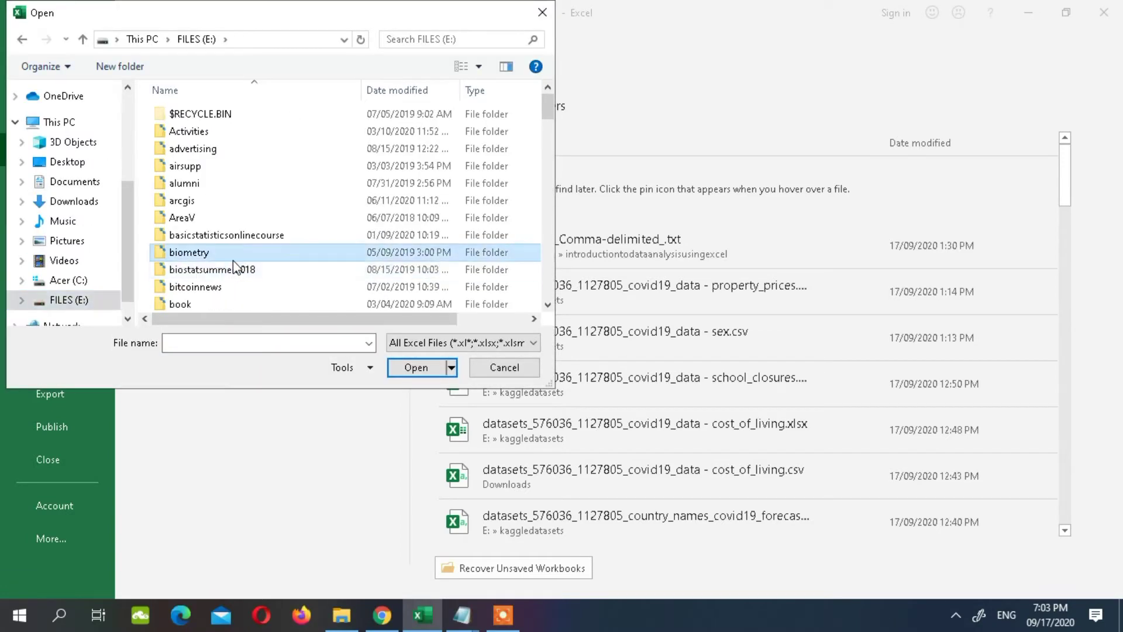
# Step: Open Store-Sales.xlsx from the onlinecourse folder and enable editing
pyautogui.scroll(-4, 234, 261)
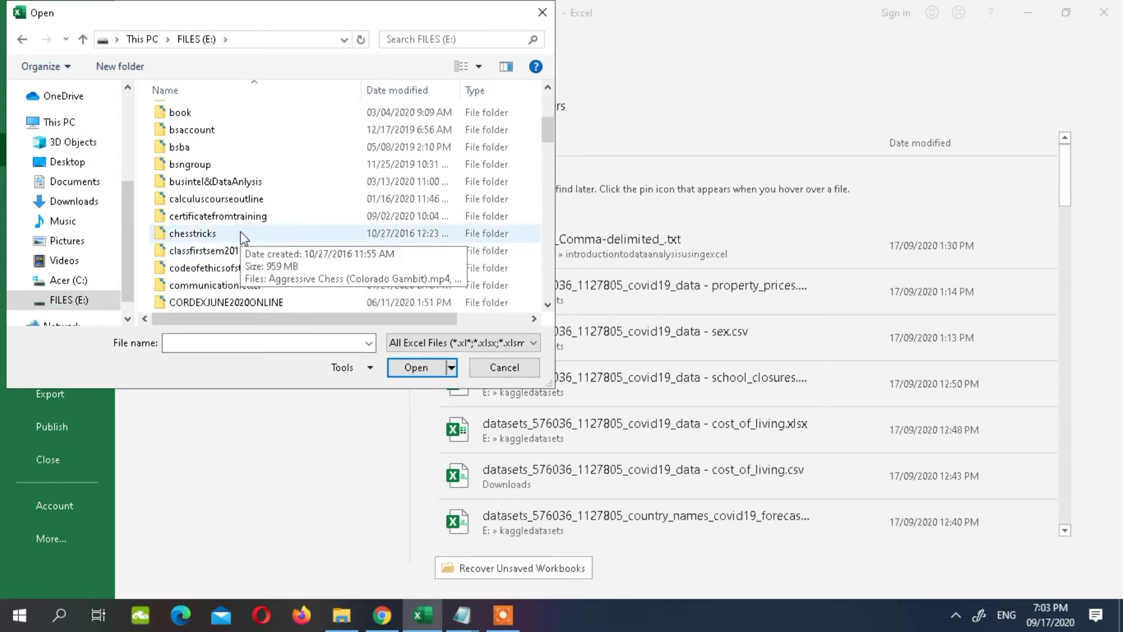
pyautogui.scroll(-15, 244, 239)
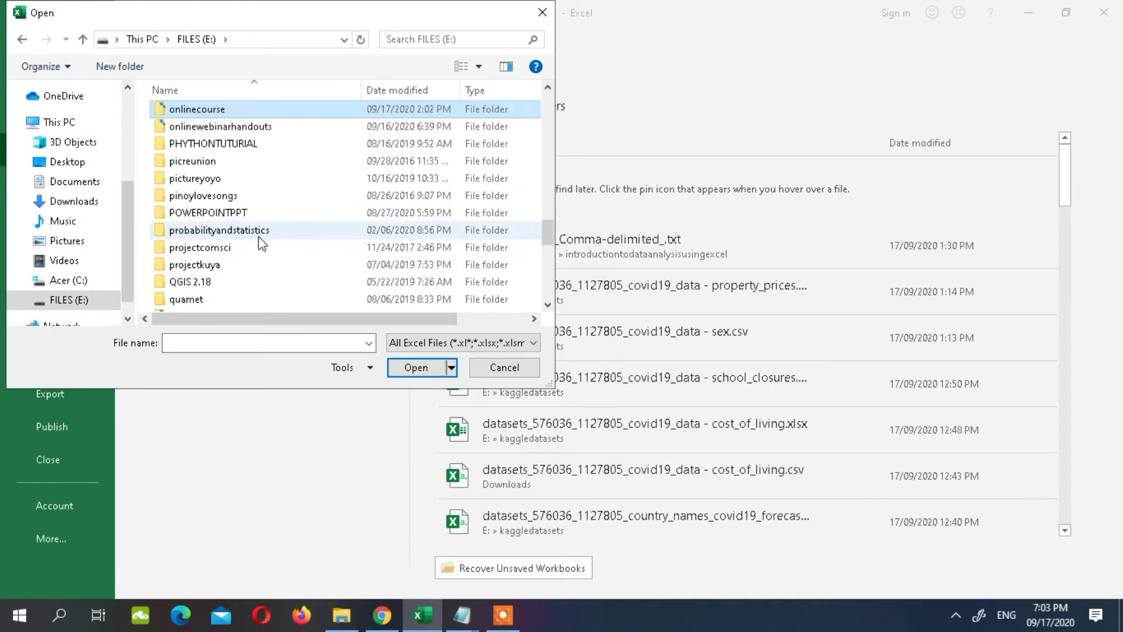
pyautogui.doubleClick(256, 116)
pyautogui.doubleClick(237, 124)
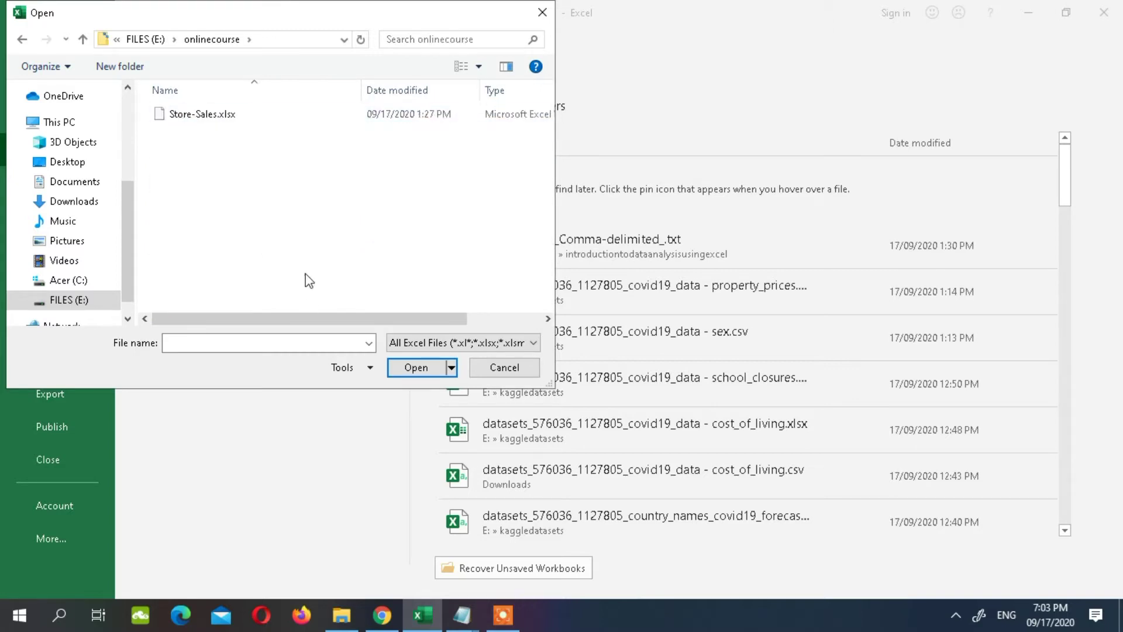
pyautogui.doubleClick(223, 115)
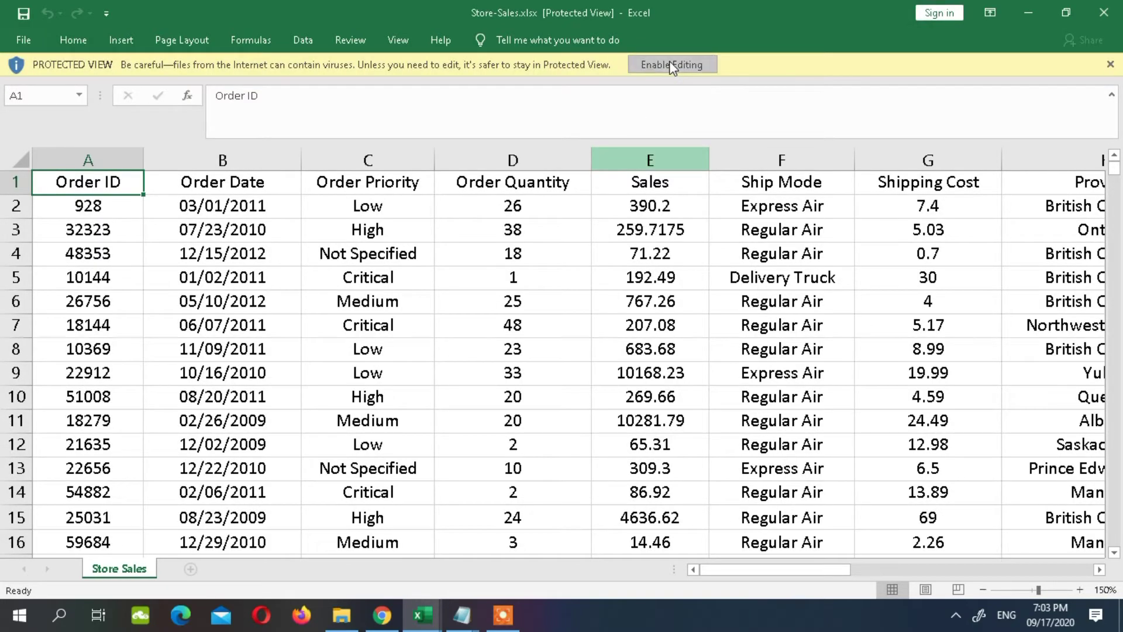
pyautogui.click(669, 62)
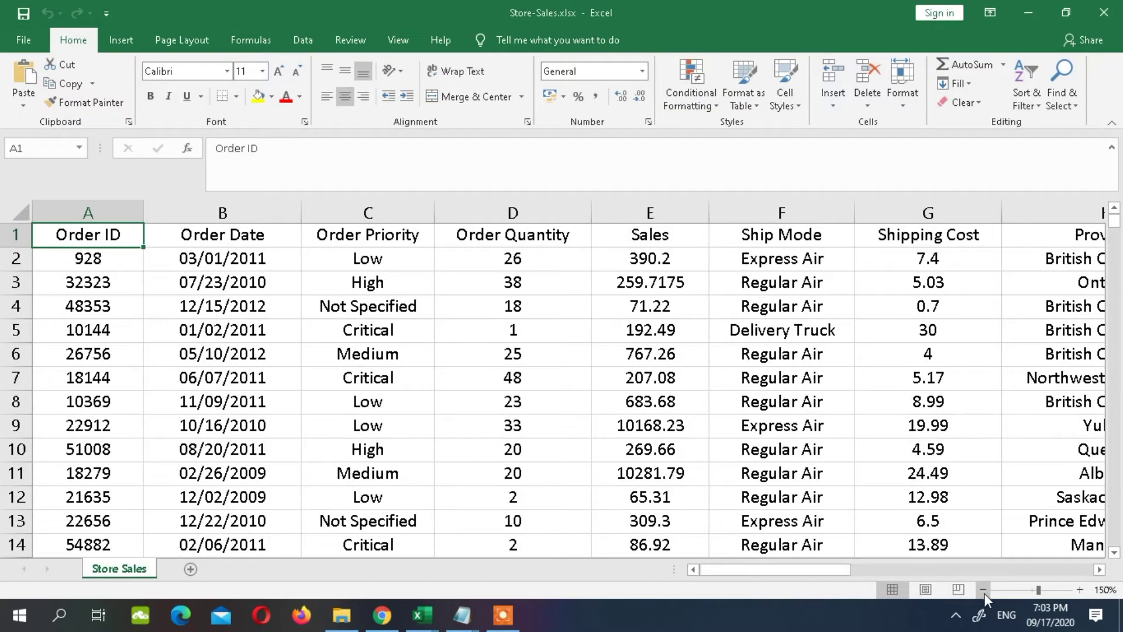
# Step: Zoom the Store Sales sheet out three steps to 120%
pyautogui.click(984, 593)
pyautogui.click(984, 593)
pyautogui.click(985, 593)
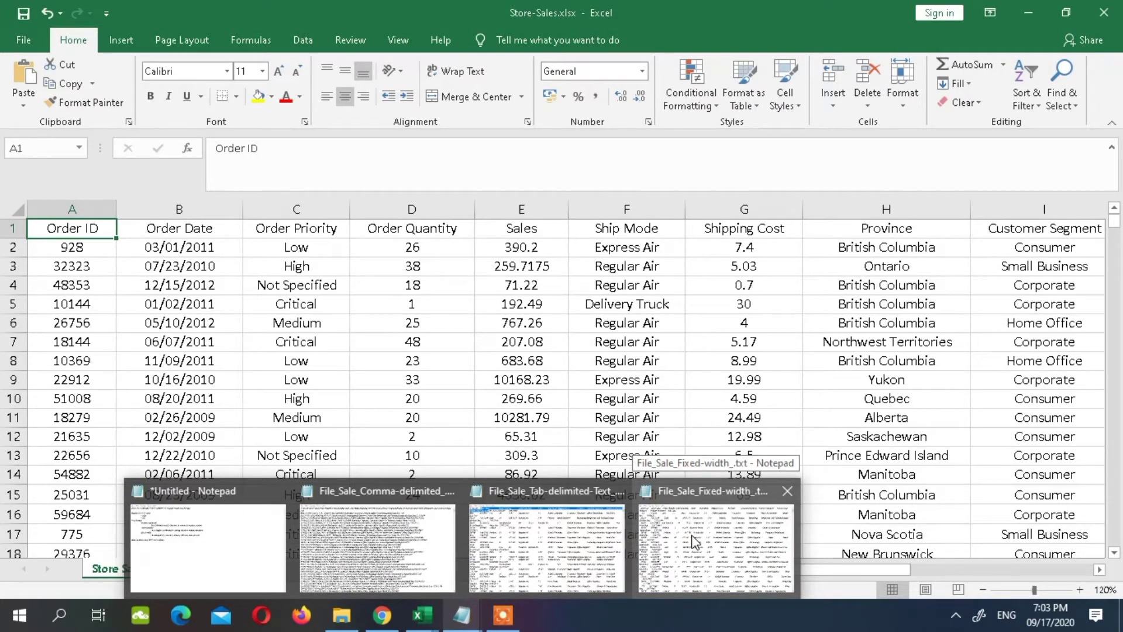
pyautogui.moveTo(421, 614)
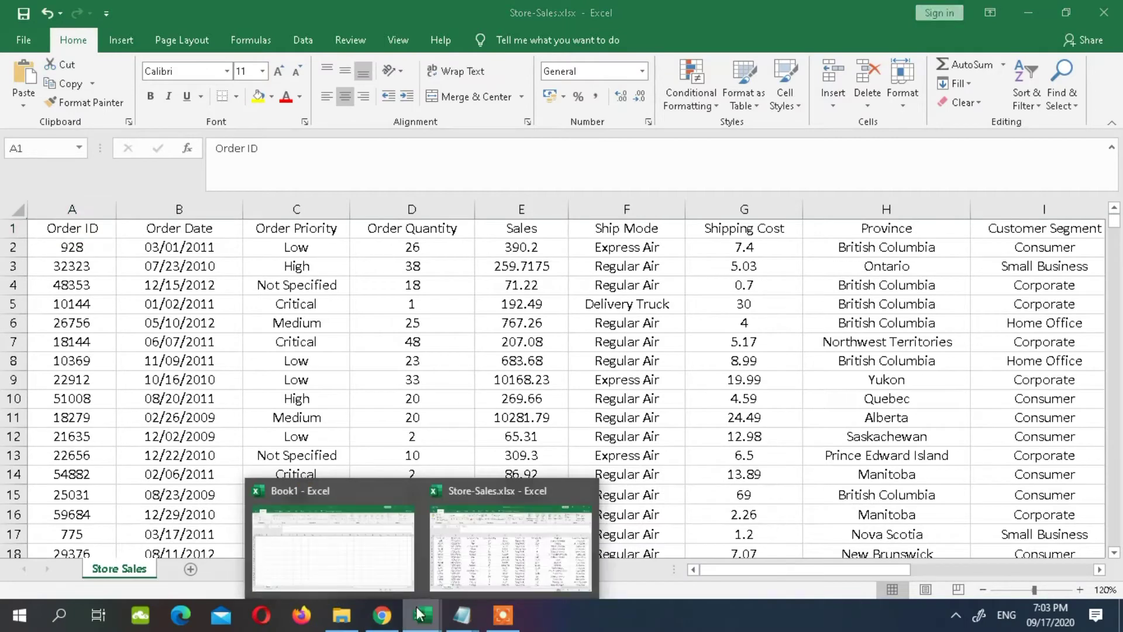
# Step: In Book1, try reopening the recent _Store-Sales-_Comma-delimited_.txt and dismiss the file-not-found error
pyautogui.click(333, 538)
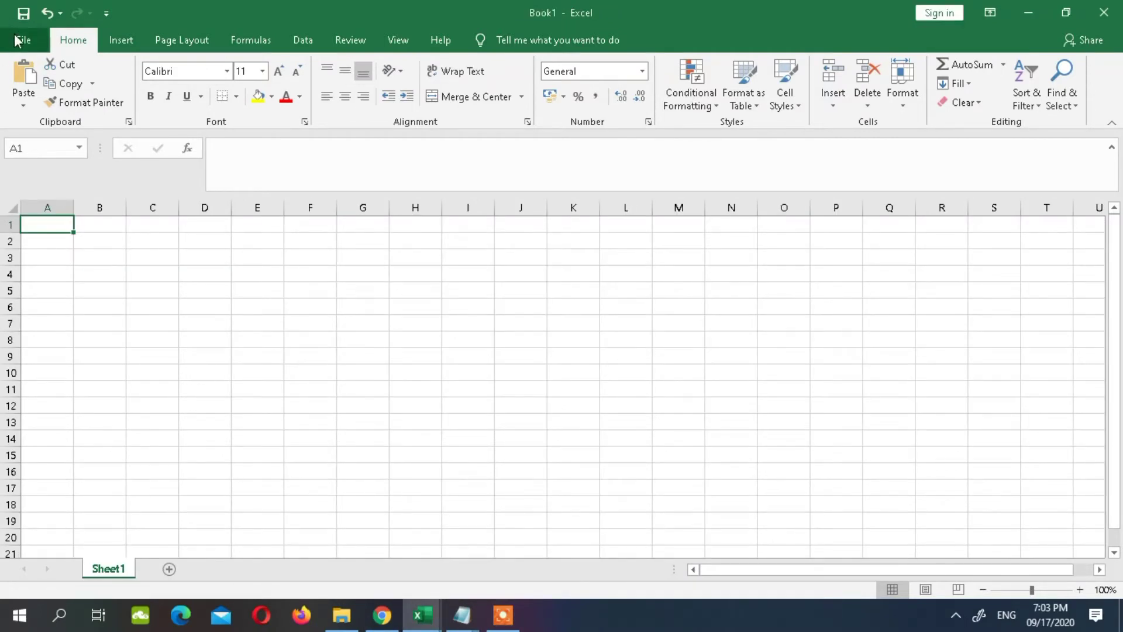
pyautogui.click(16, 40)
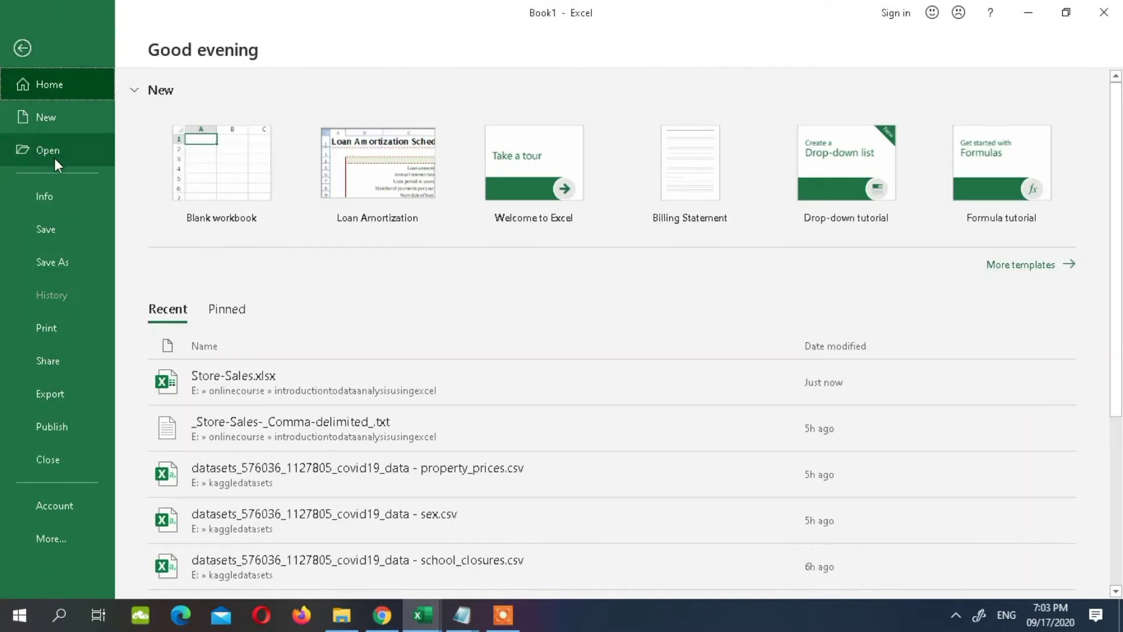
pyautogui.click(72, 153)
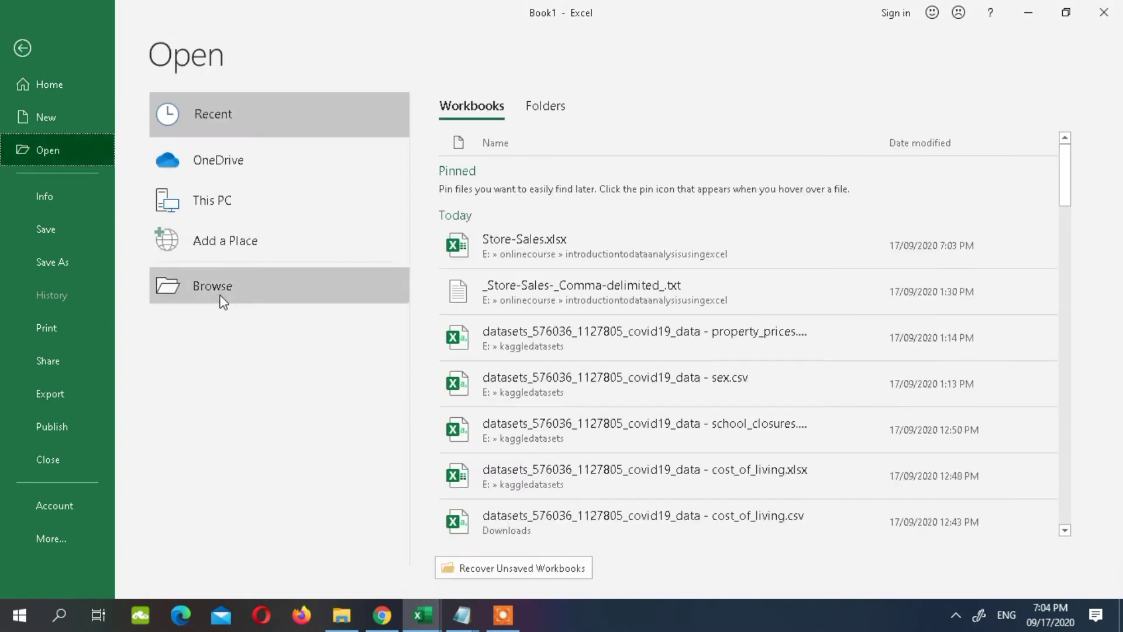
pyautogui.moveTo(641, 298)
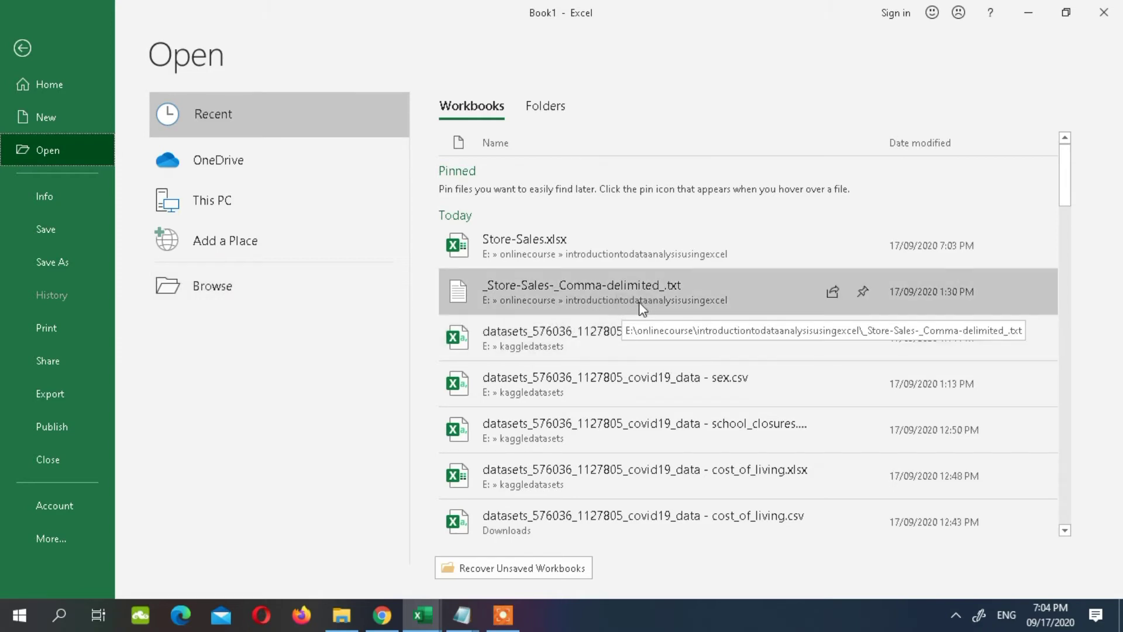
pyautogui.click(609, 300)
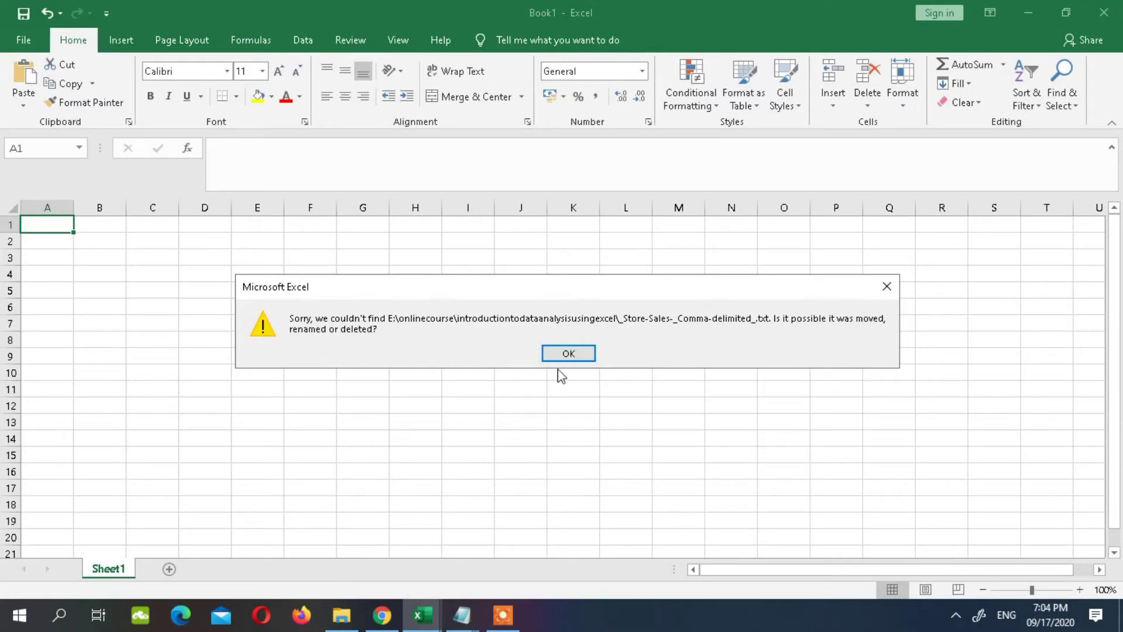
pyautogui.click(569, 354)
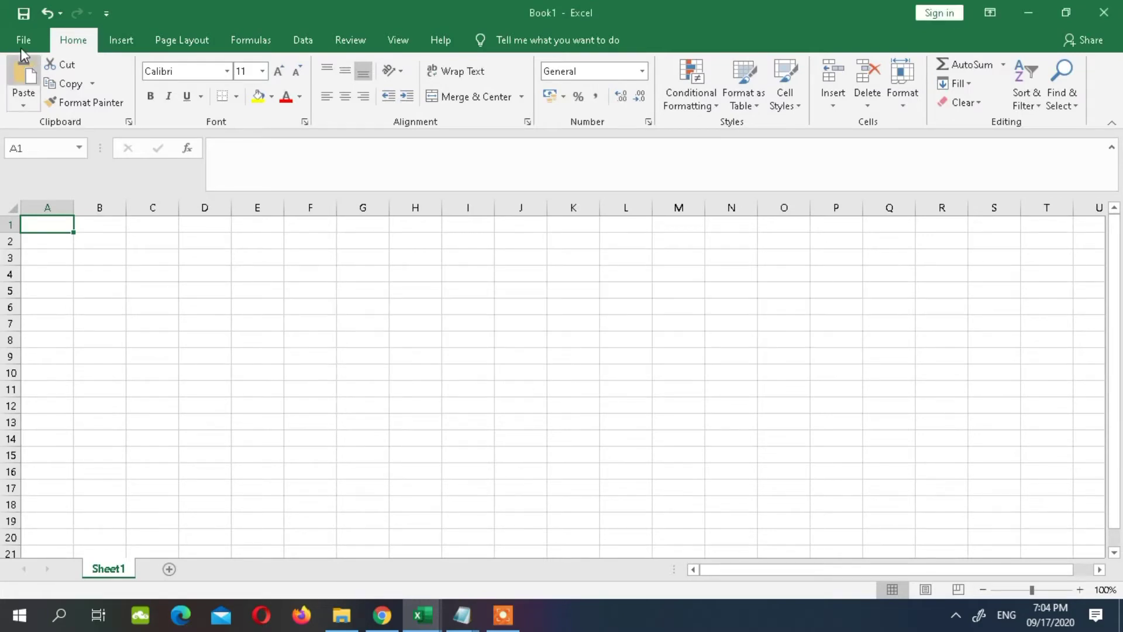
pyautogui.click(24, 40)
# Step: Browse with the file type set to Text Files and open File_Sale_Comma-delimited_.txt
pyautogui.click(39, 150)
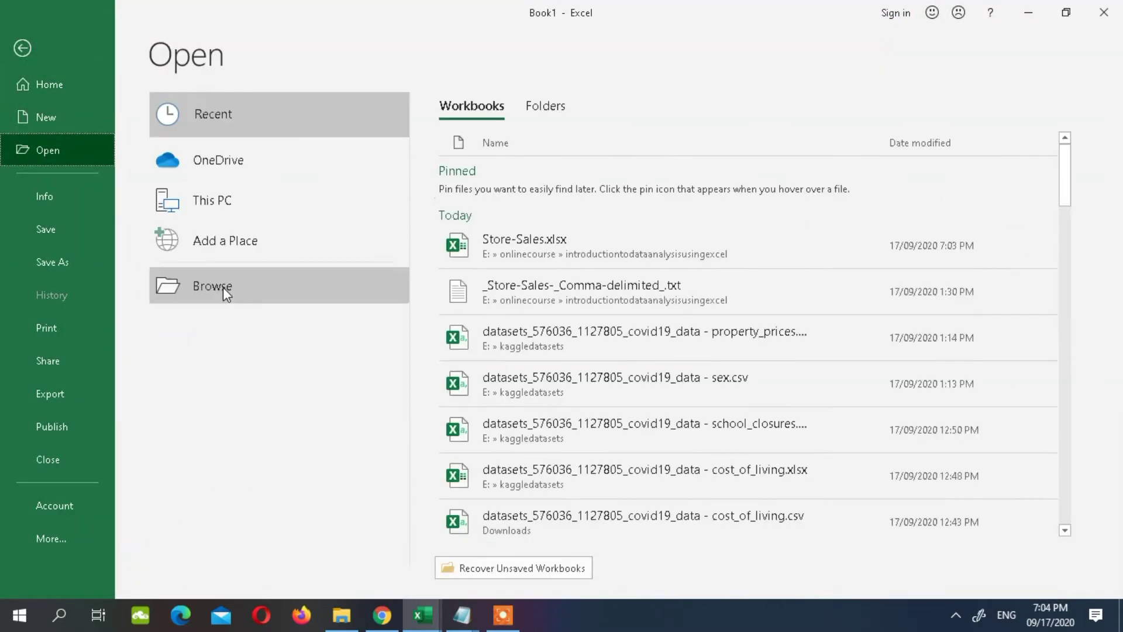
pyautogui.click(246, 285)
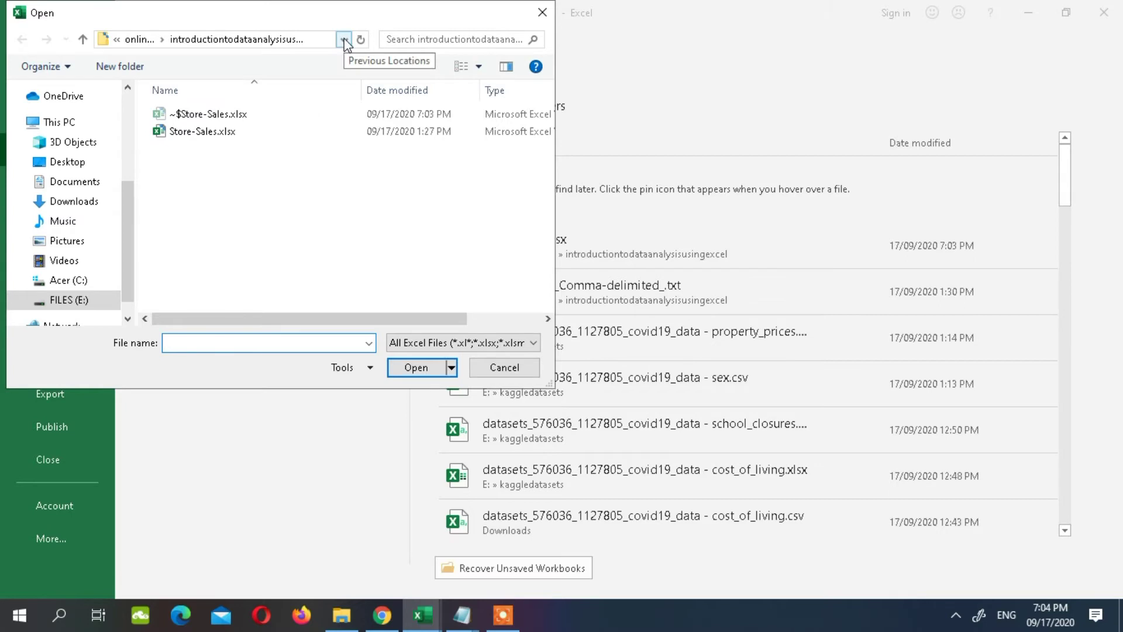
pyautogui.click(537, 342)
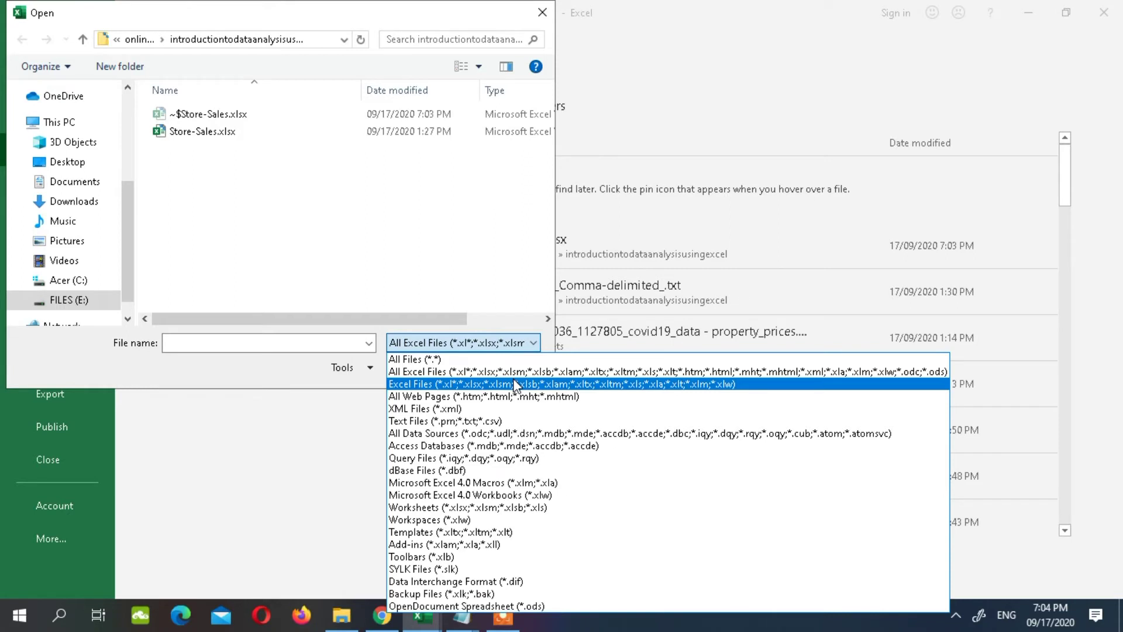
pyautogui.click(428, 422)
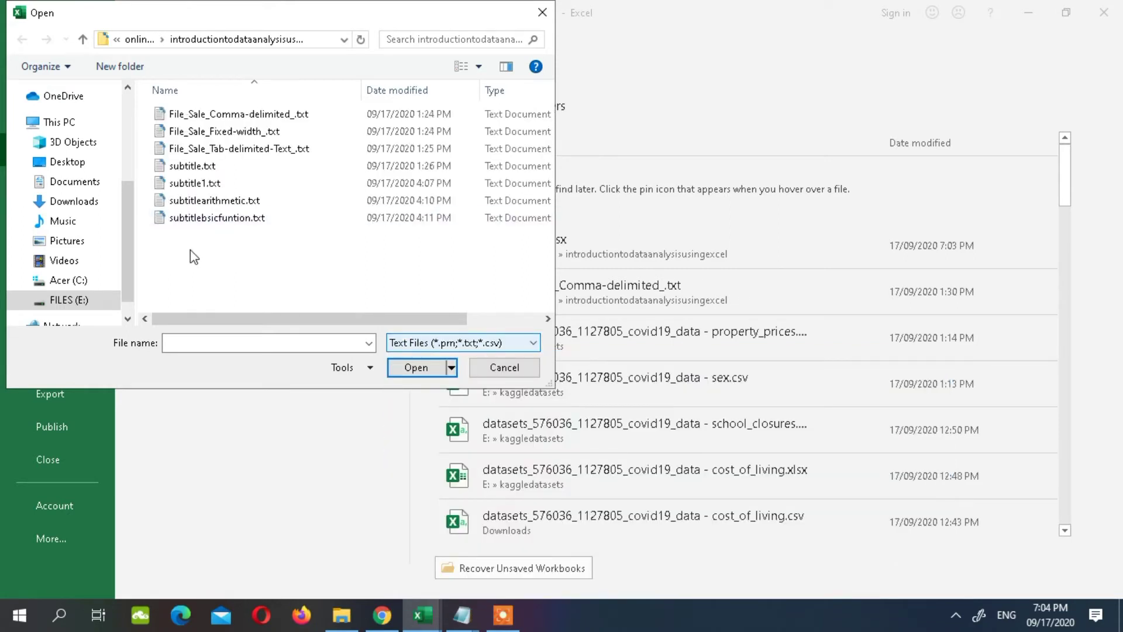
pyautogui.click(266, 116)
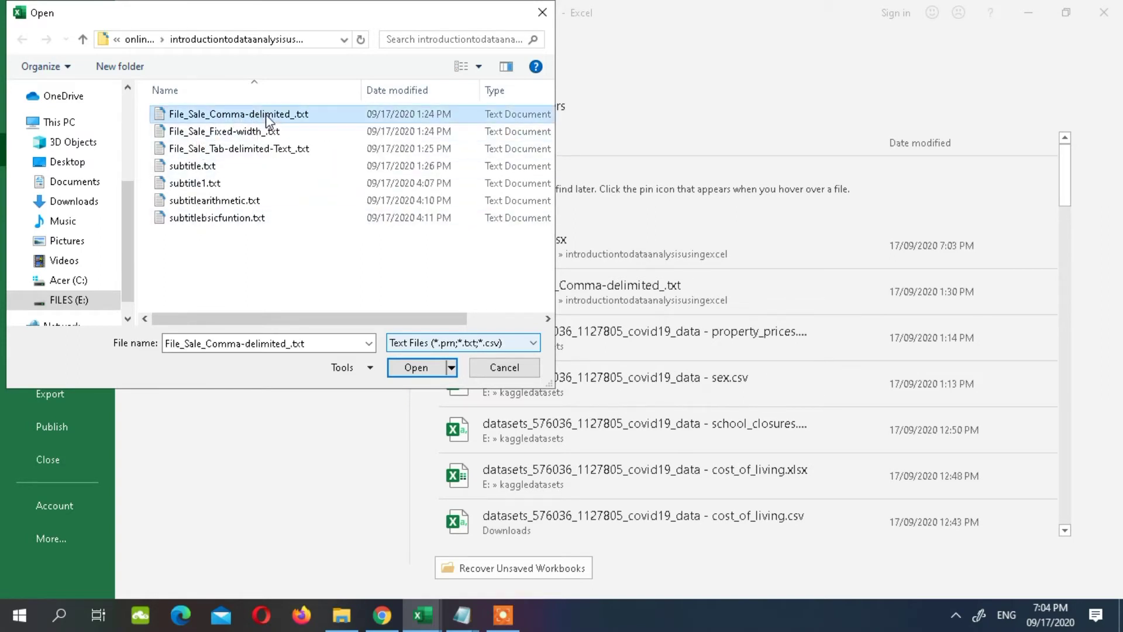
pyautogui.click(410, 376)
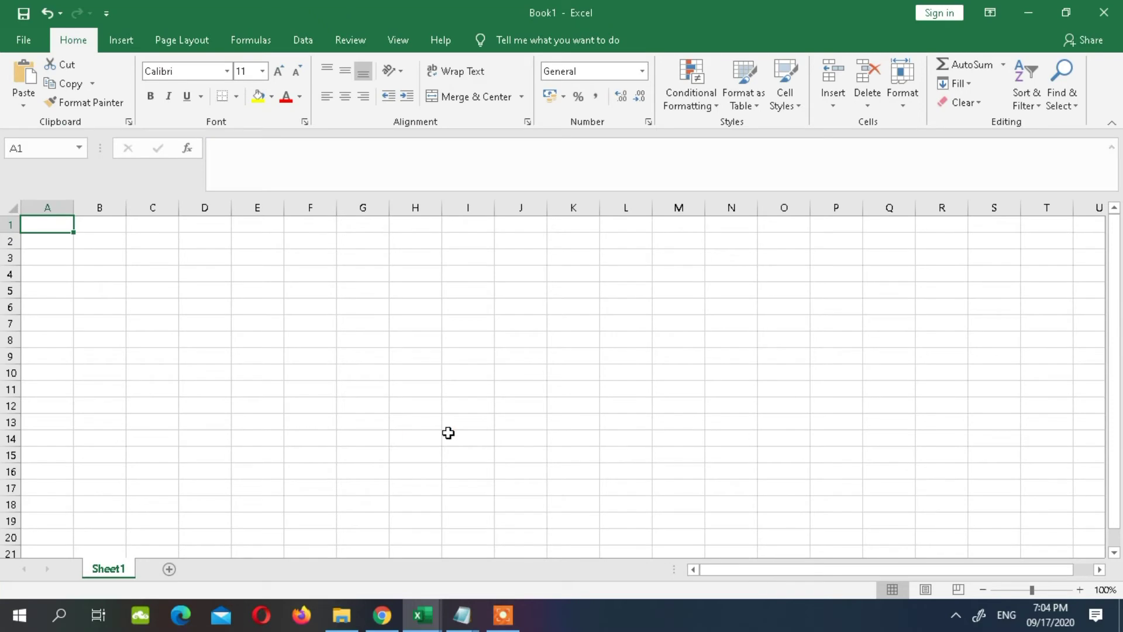
# Step: Run the Text Import Wizard with My data has headers and Comma delimiter, then finish
pyautogui.moveTo(820, 147); pyautogui.dragTo(492, 157)
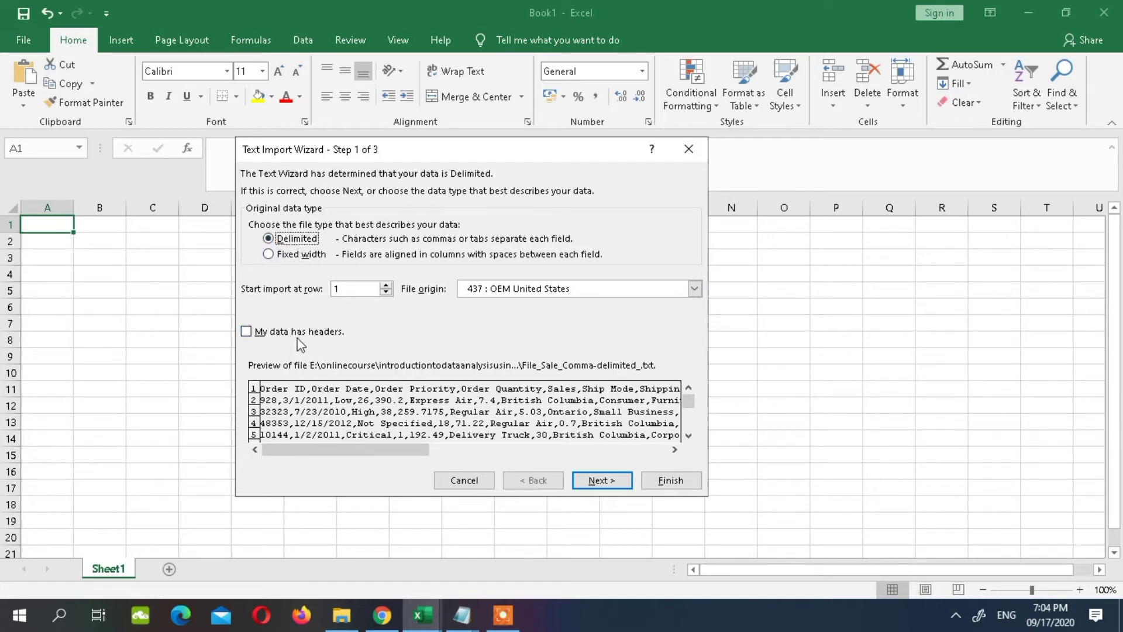
pyautogui.click(246, 332)
pyautogui.click(602, 481)
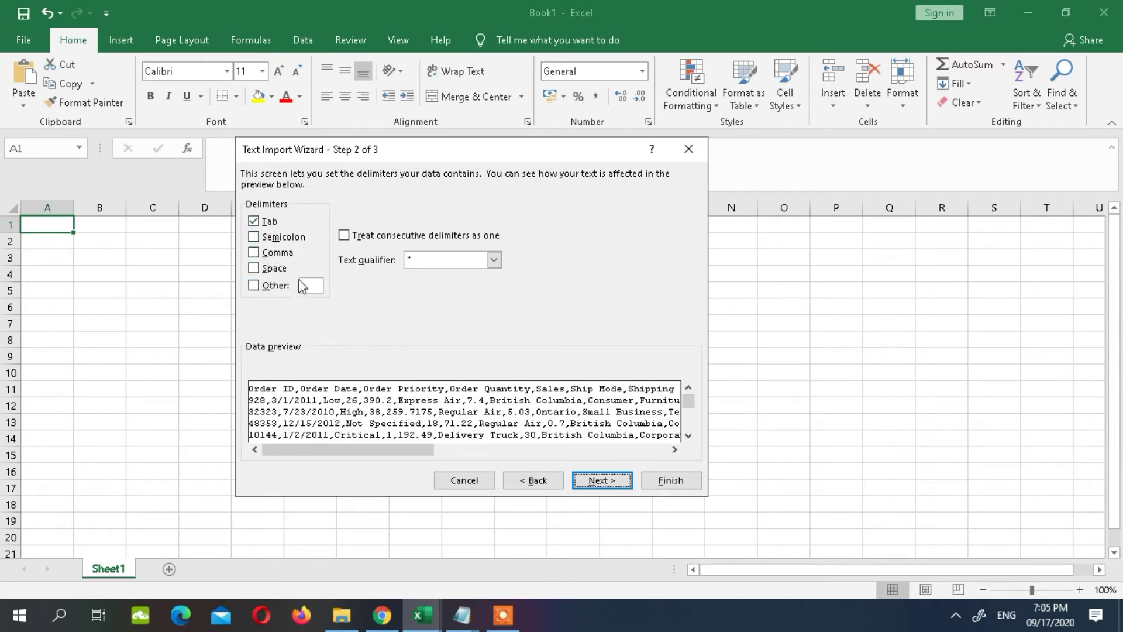
pyautogui.click(254, 253)
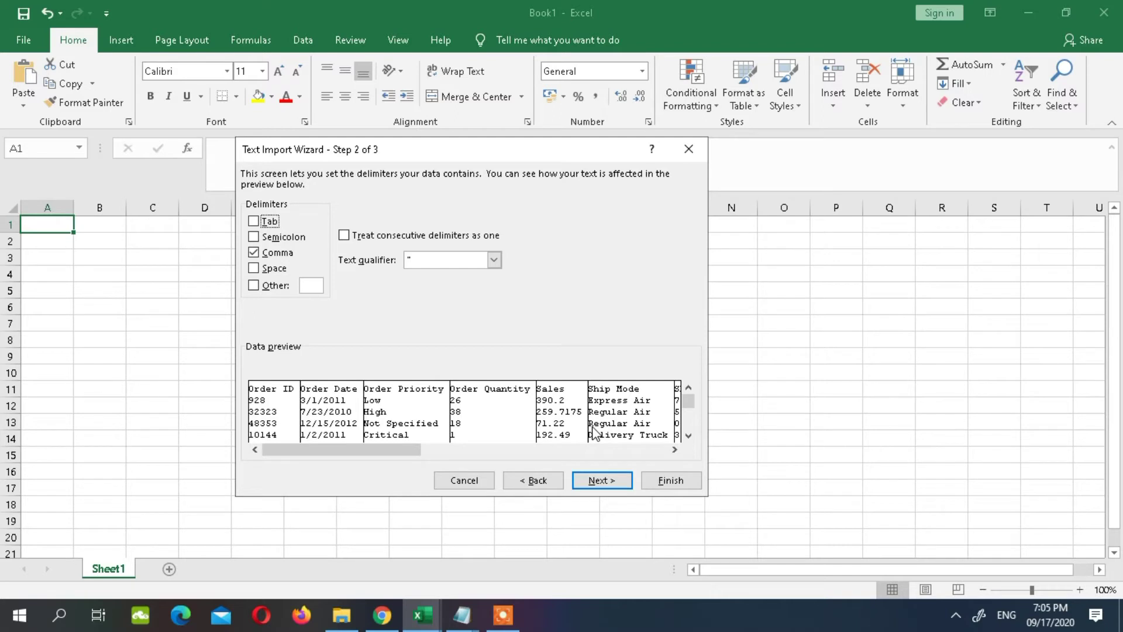
pyautogui.click(610, 487)
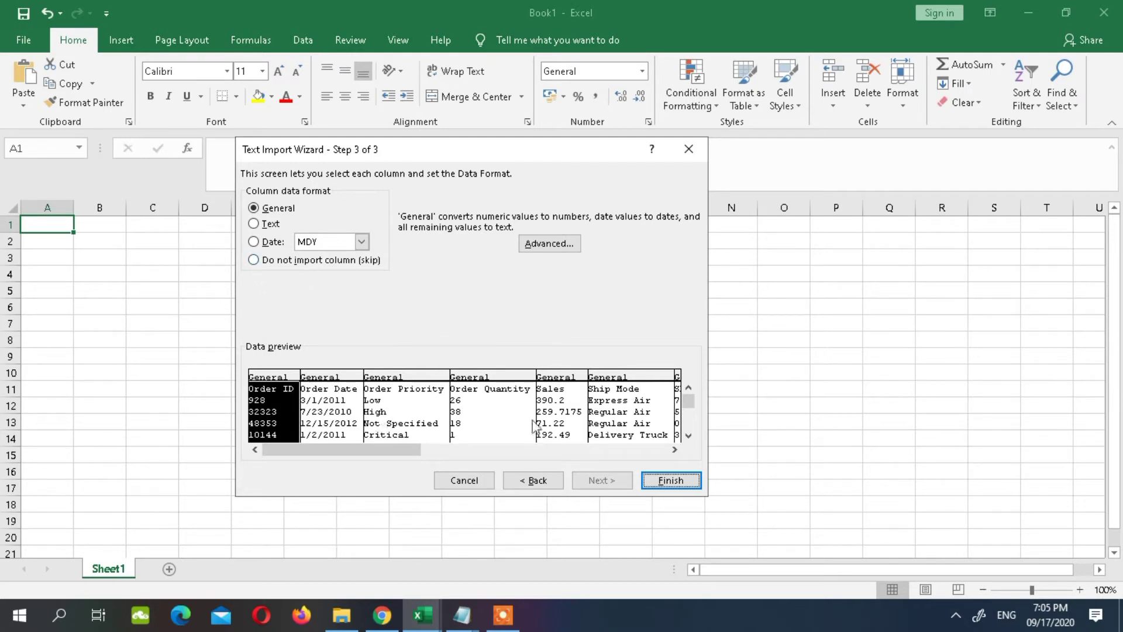
pyautogui.click(663, 481)
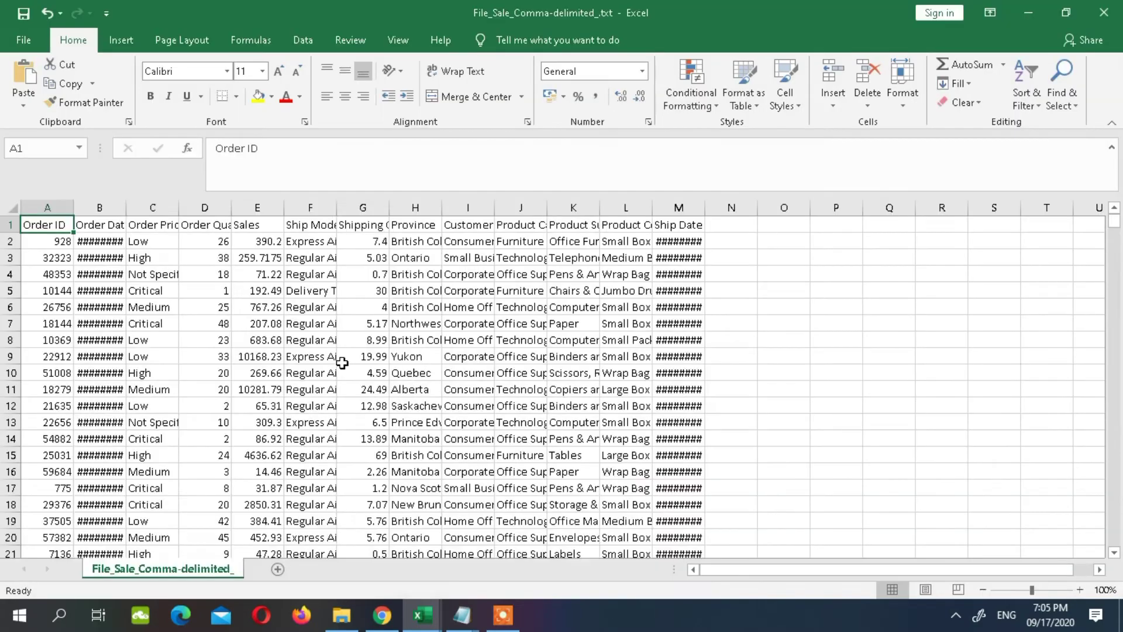
# Step: Select columns A through M and AutoFit their widths to the contents
pyautogui.click(51, 209)
pyautogui.moveTo(50, 209); pyautogui.dragTo(679, 209)
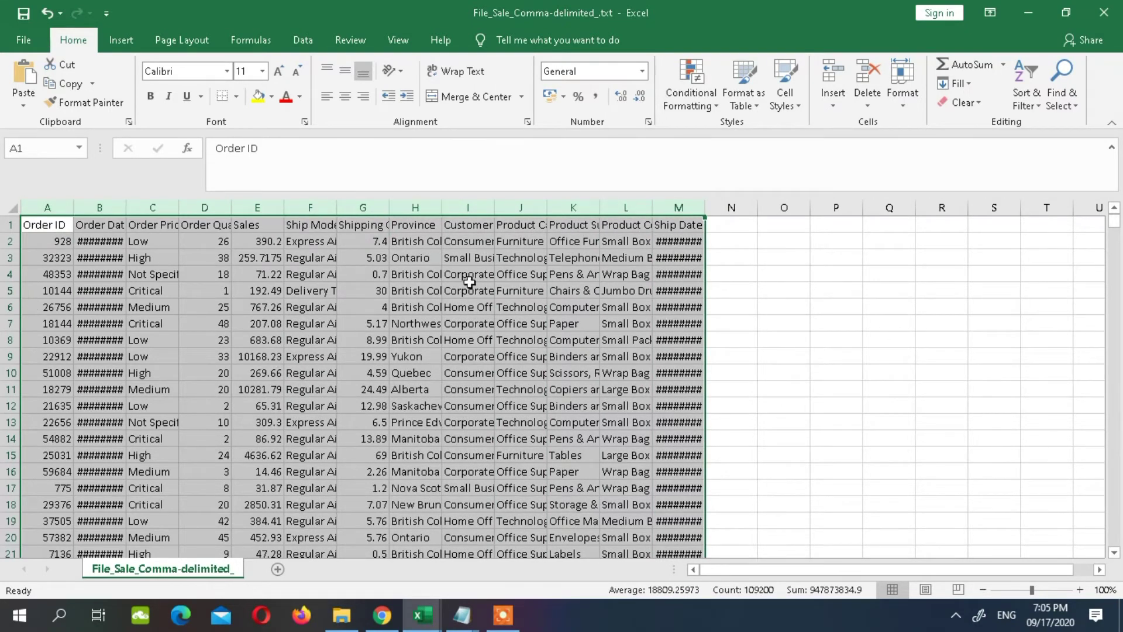
pyautogui.doubleClick(651, 207)
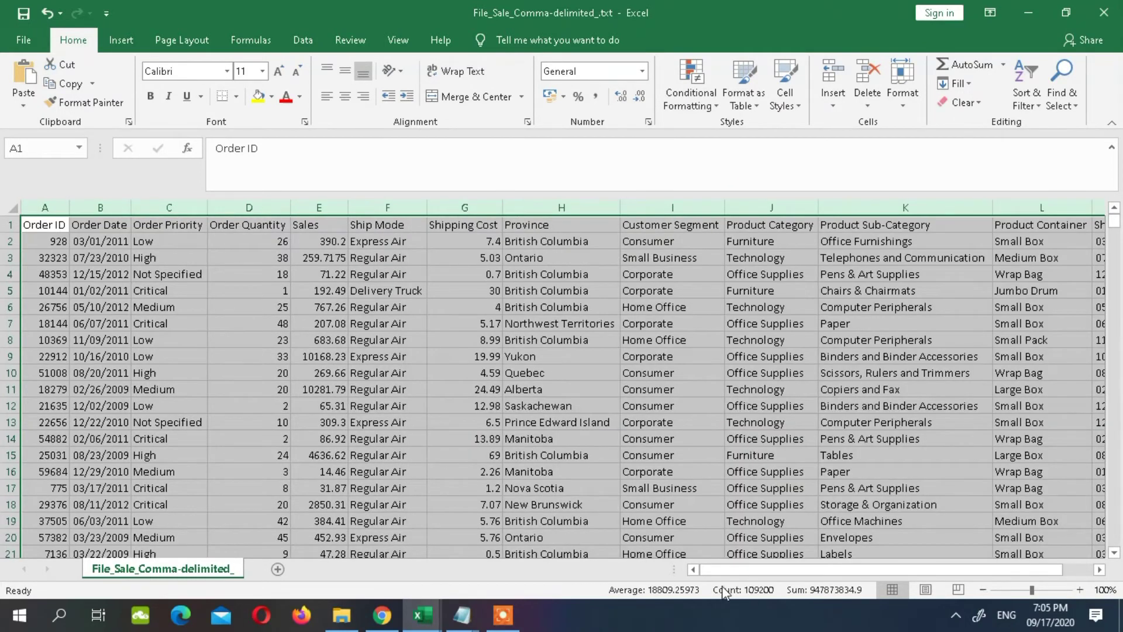
pyautogui.moveTo(729, 570)
pyautogui.mouseDown()
pyautogui.moveTo(974, 563)
pyautogui.moveTo(1005, 573)
pyautogui.moveTo(897, 584)
pyautogui.mouseUp()
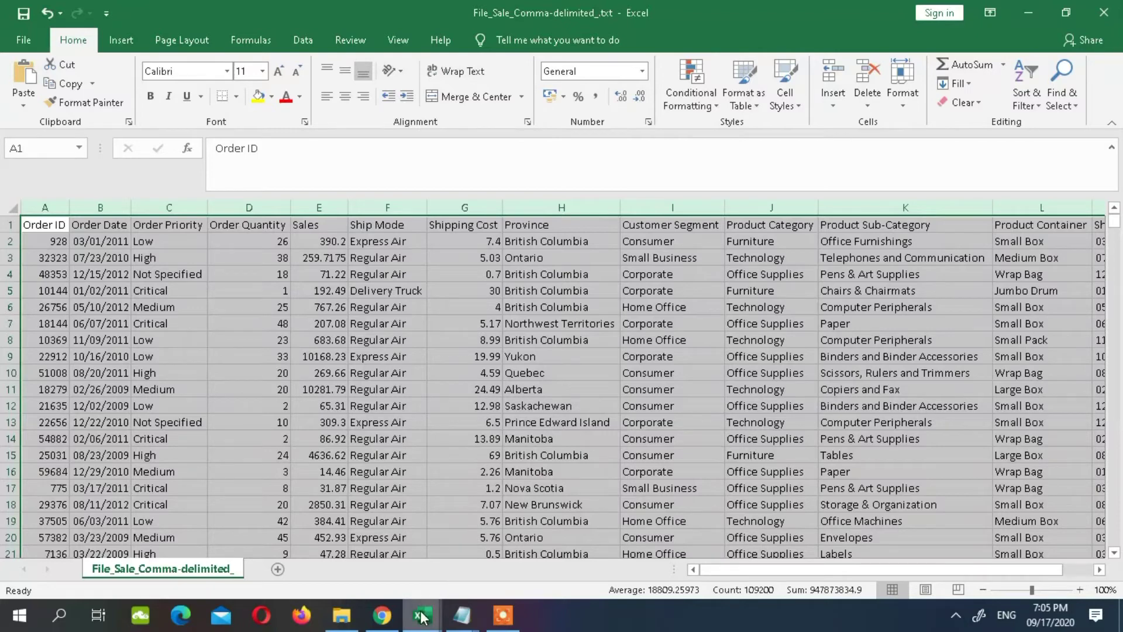
pyautogui.click(233, 291)
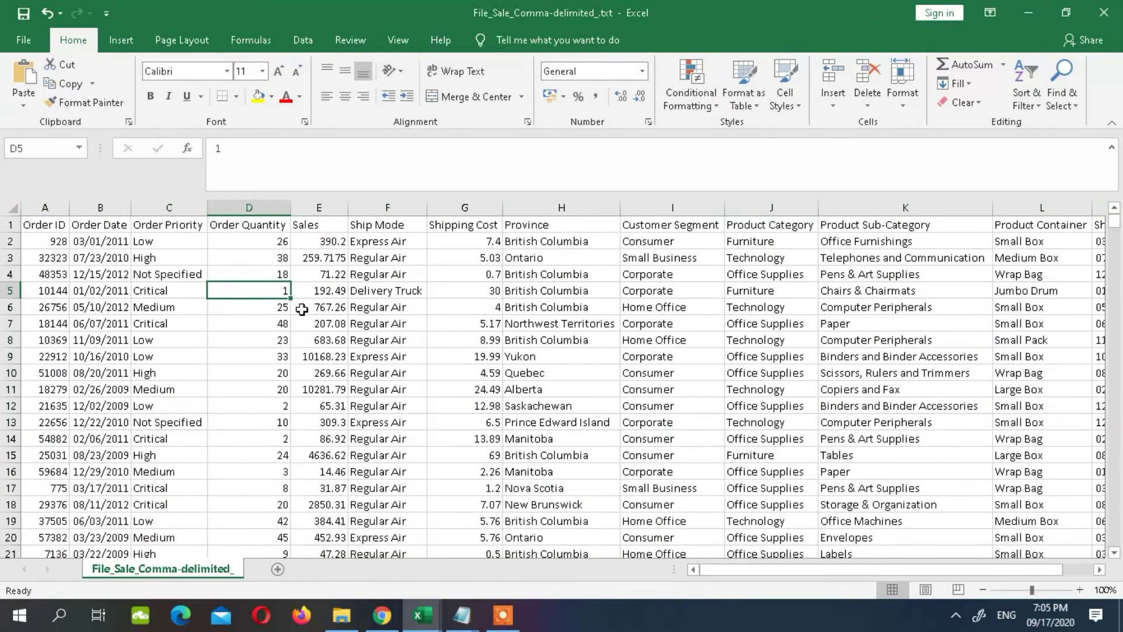
# Step: Open File_Sale_Tab-delimited-Text_.txt from the computer to start the Text Import Wizard
pyautogui.click(24, 40)
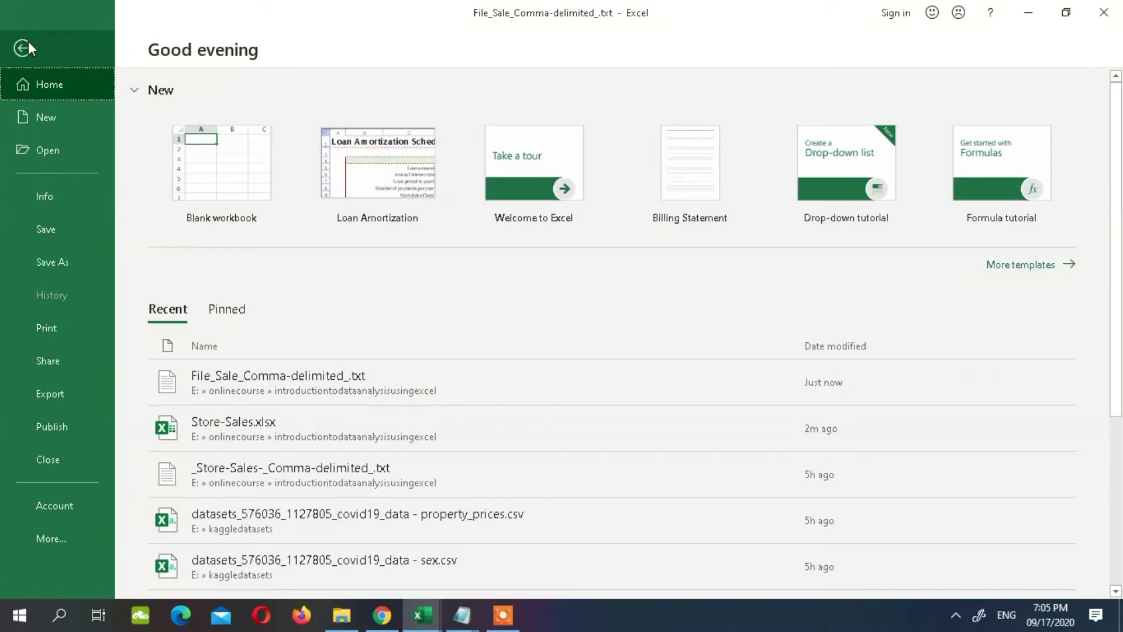
pyautogui.click(58, 159)
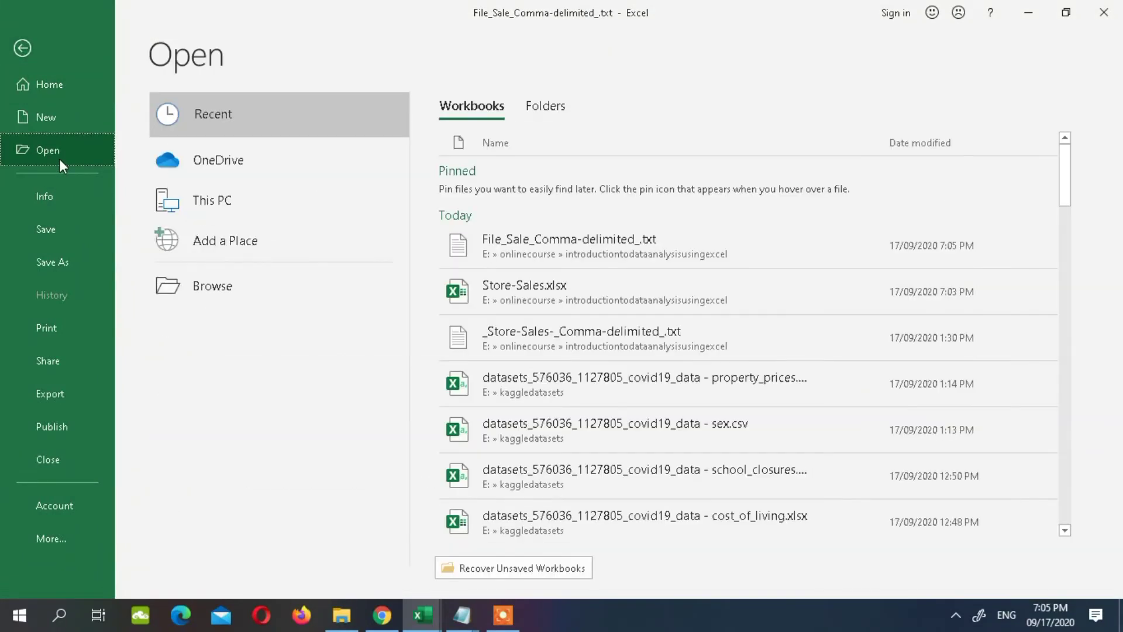
pyautogui.click(214, 291)
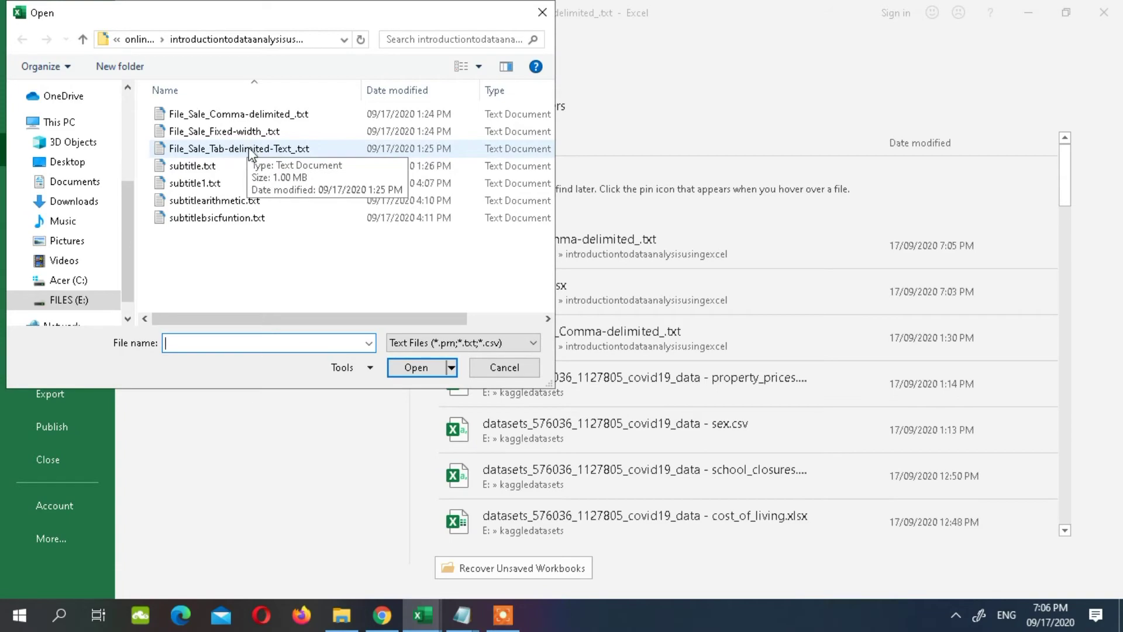
pyautogui.click(237, 153)
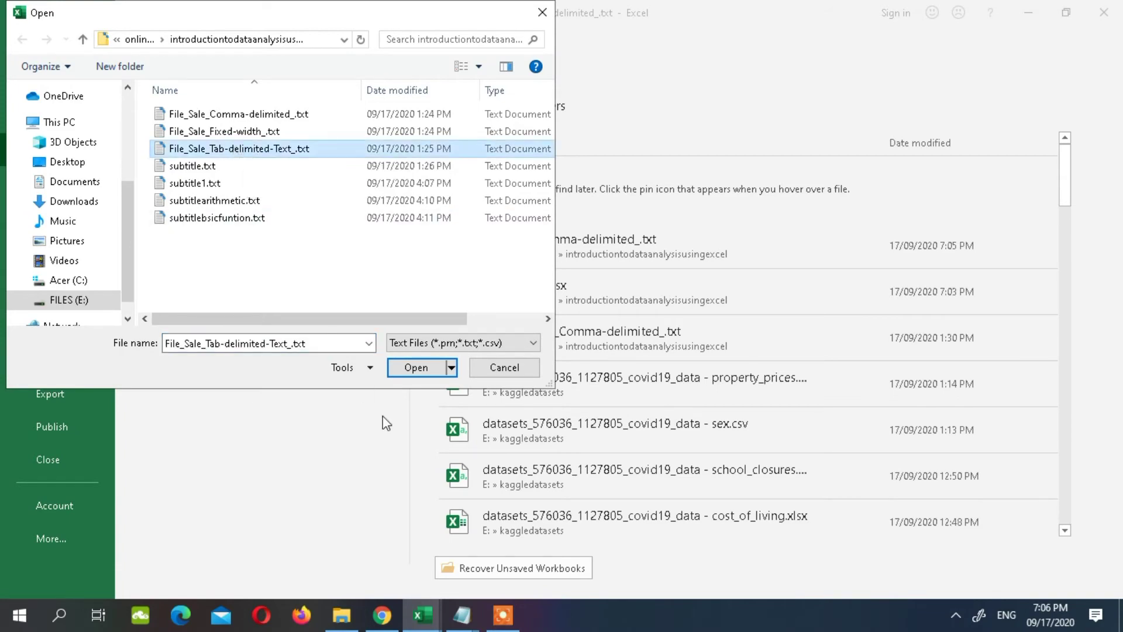
pyautogui.click(411, 373)
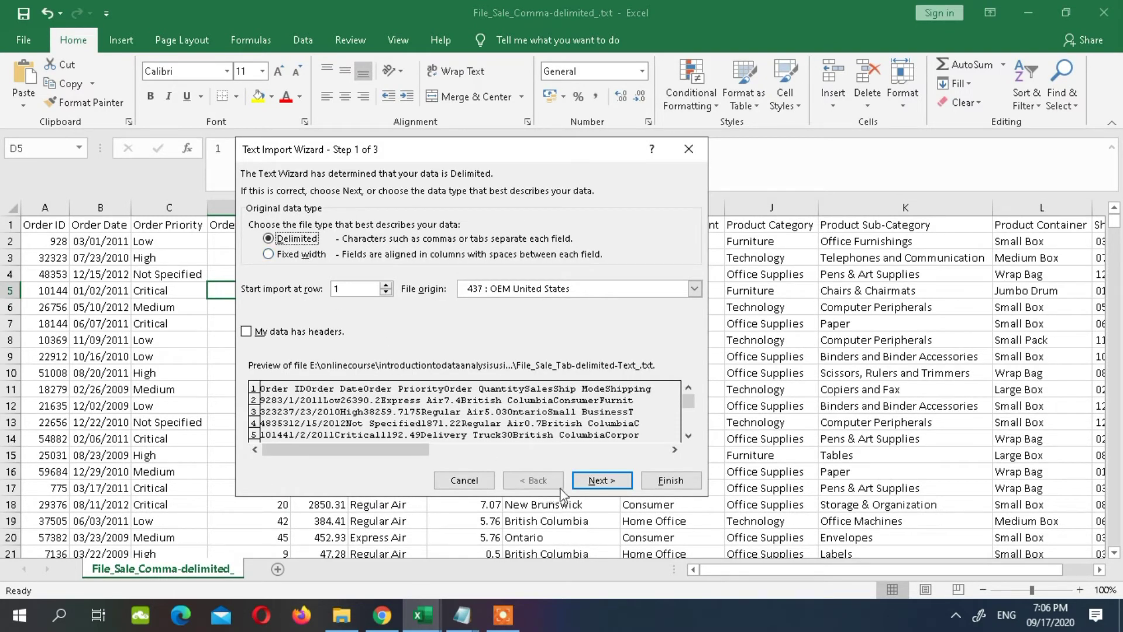
# Step: Import the file with 'My data has headers' ticked, keeping the Tab delimiter
pyautogui.click(275, 332)
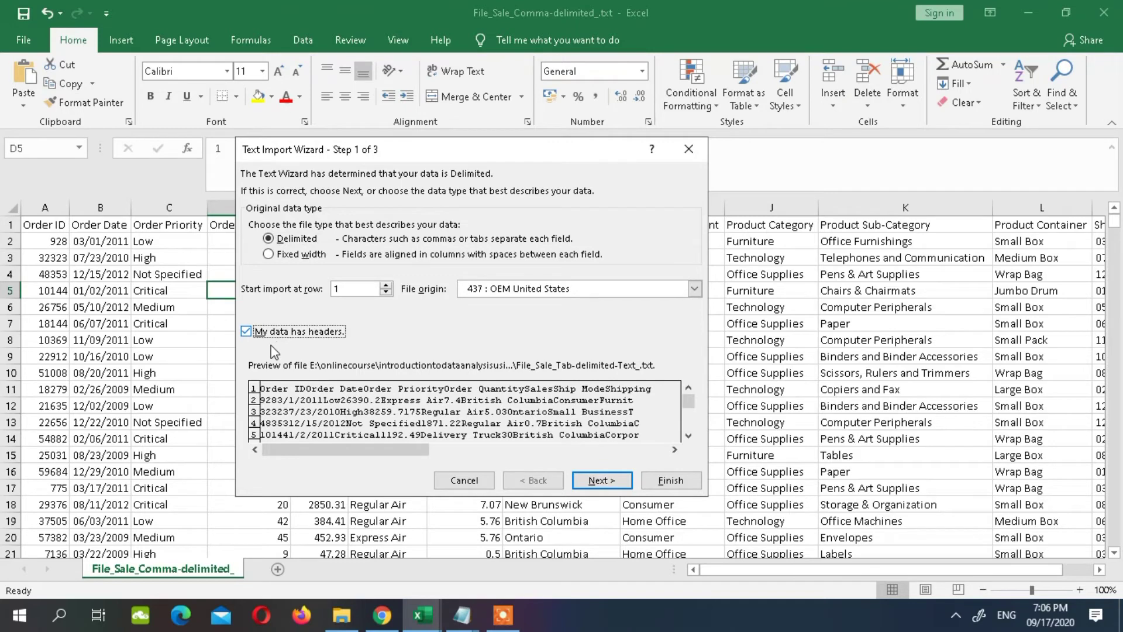
pyautogui.click(606, 486)
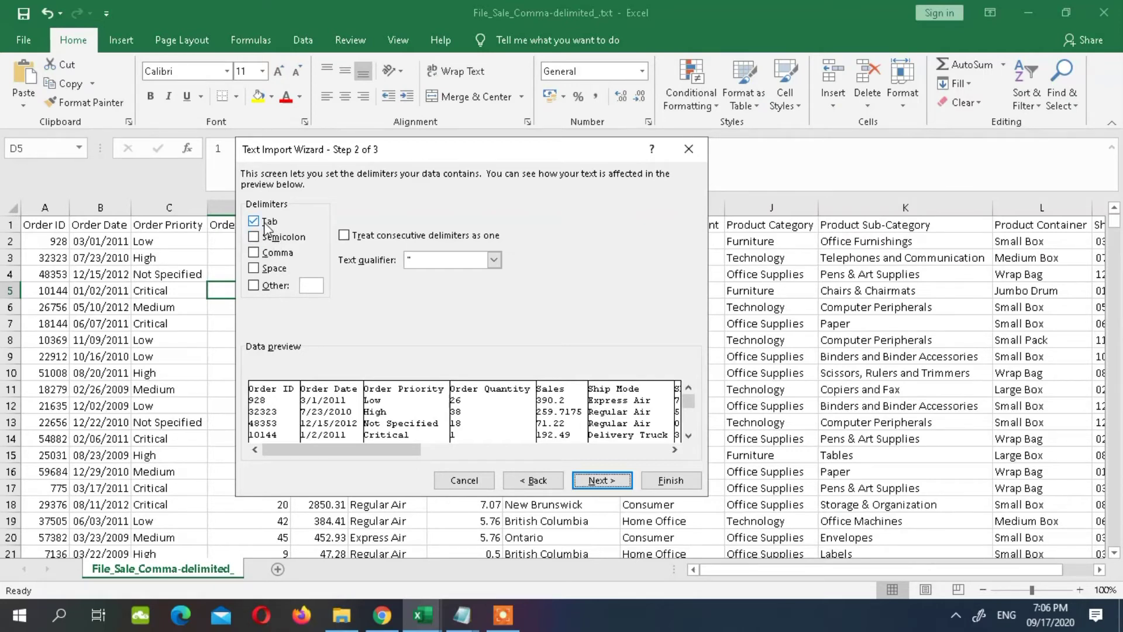
pyautogui.click(603, 481)
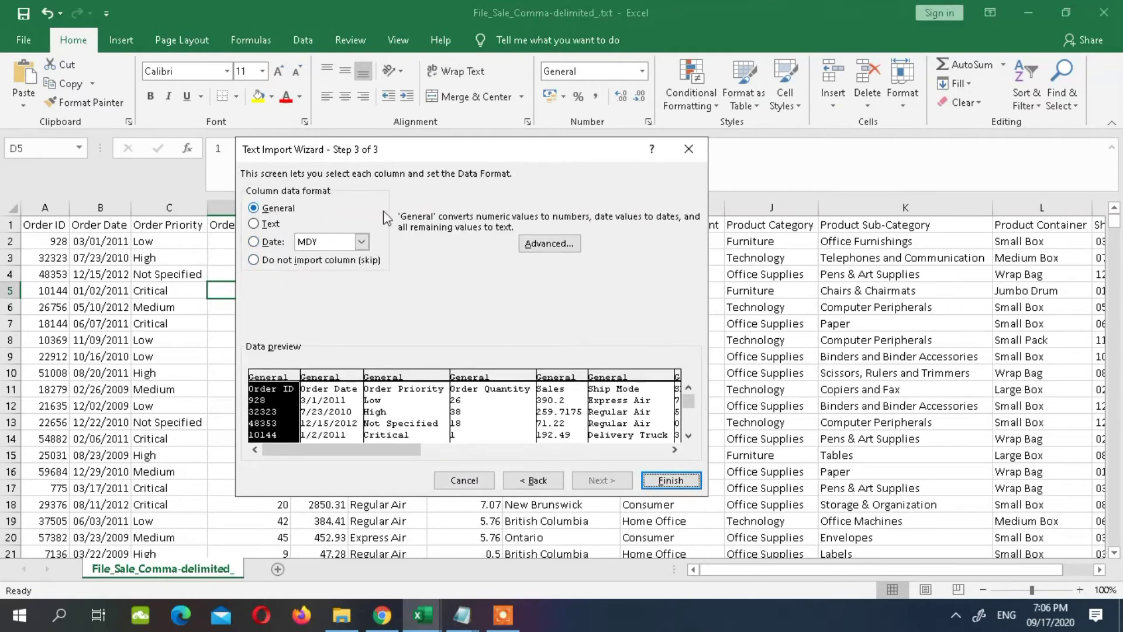
pyautogui.click(660, 481)
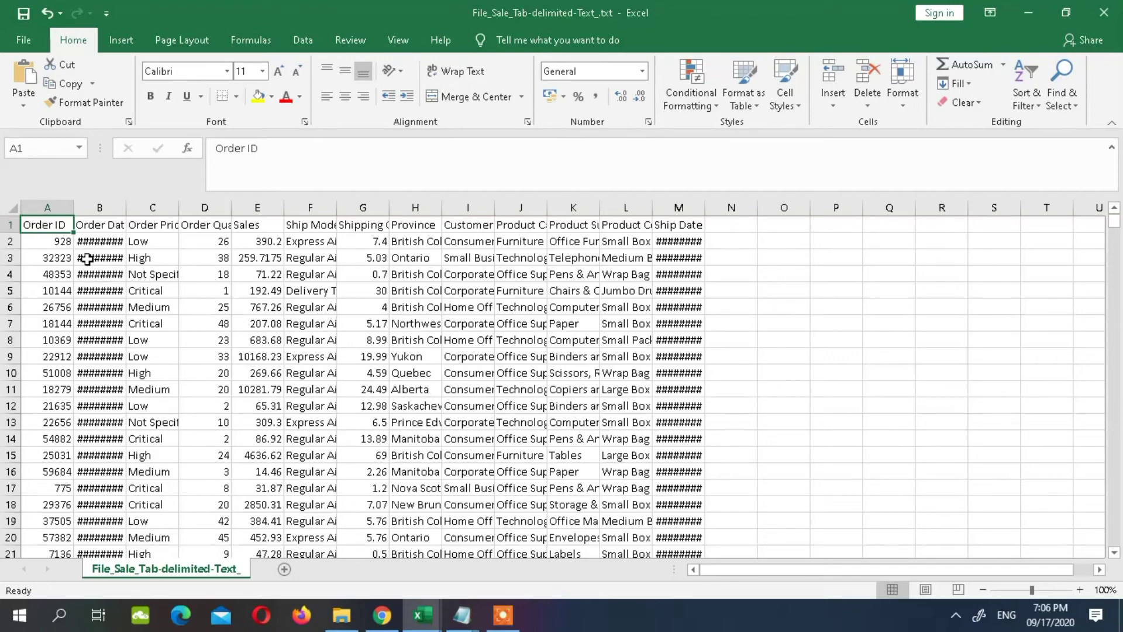
# Step: AutoFit columns A through M of the tab-delimited sales data to their contents
pyautogui.moveTo(55, 209); pyautogui.dragTo(694, 222)
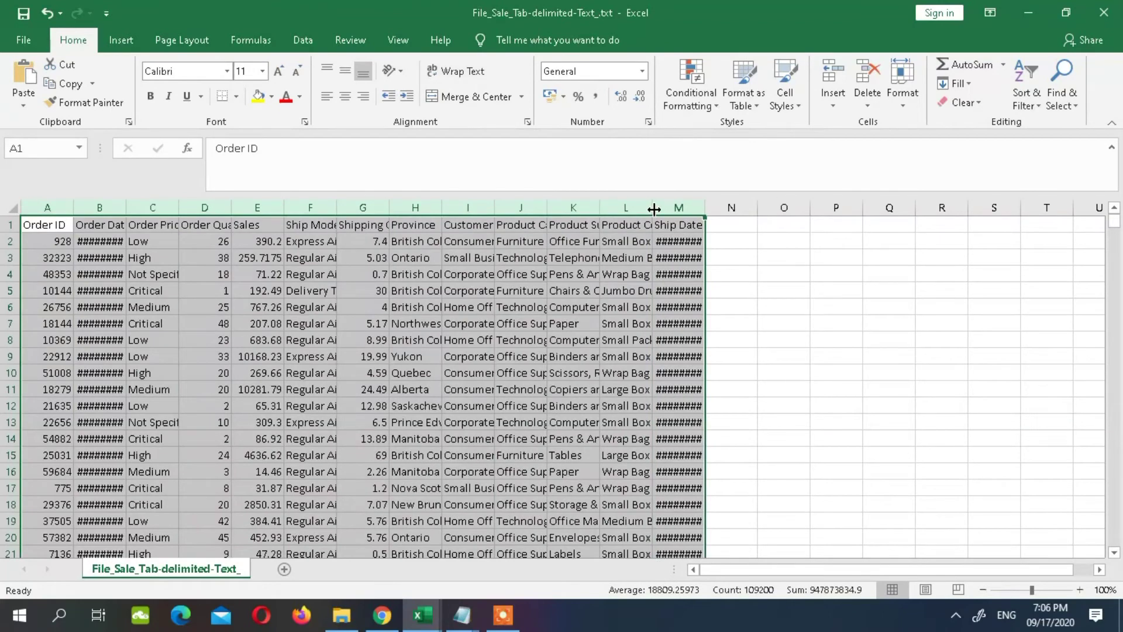
pyautogui.doubleClick(654, 209)
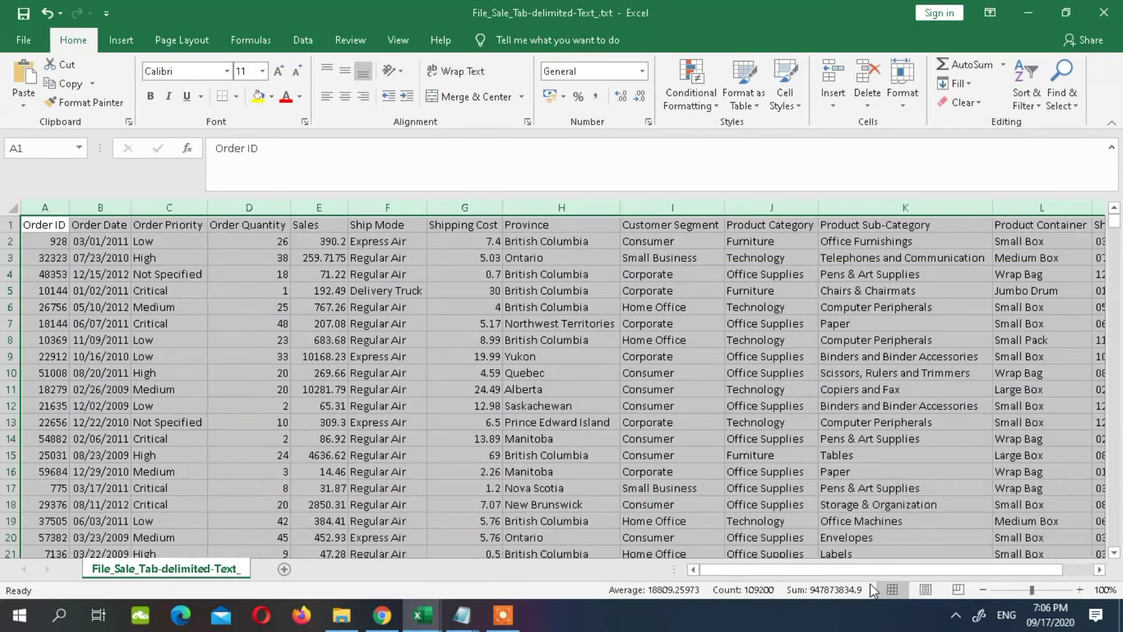
pyautogui.moveTo(778, 570); pyautogui.dragTo(809, 570)
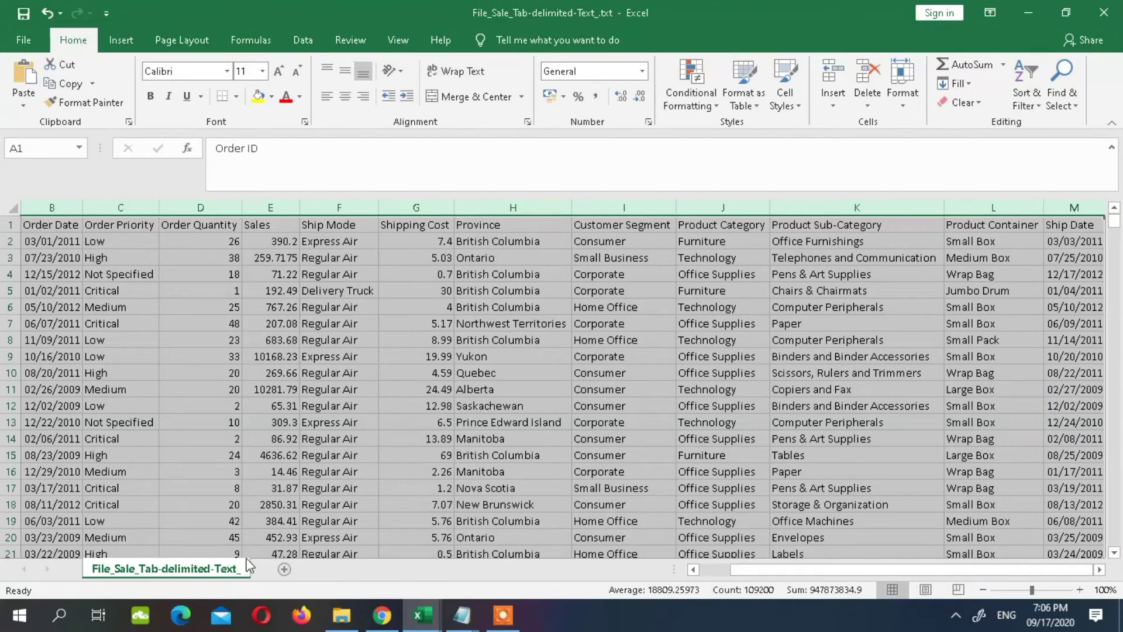
pyautogui.click(679, 289)
# Step: Check cells B1:H4, preview the fixed-width sales file in Notepad, then return to blank Book1
pyautogui.moveTo(41, 225)
pyautogui.mouseDown()
pyautogui.moveTo(650, 284)
pyautogui.moveTo(1082, 488)
pyautogui.mouseUp()
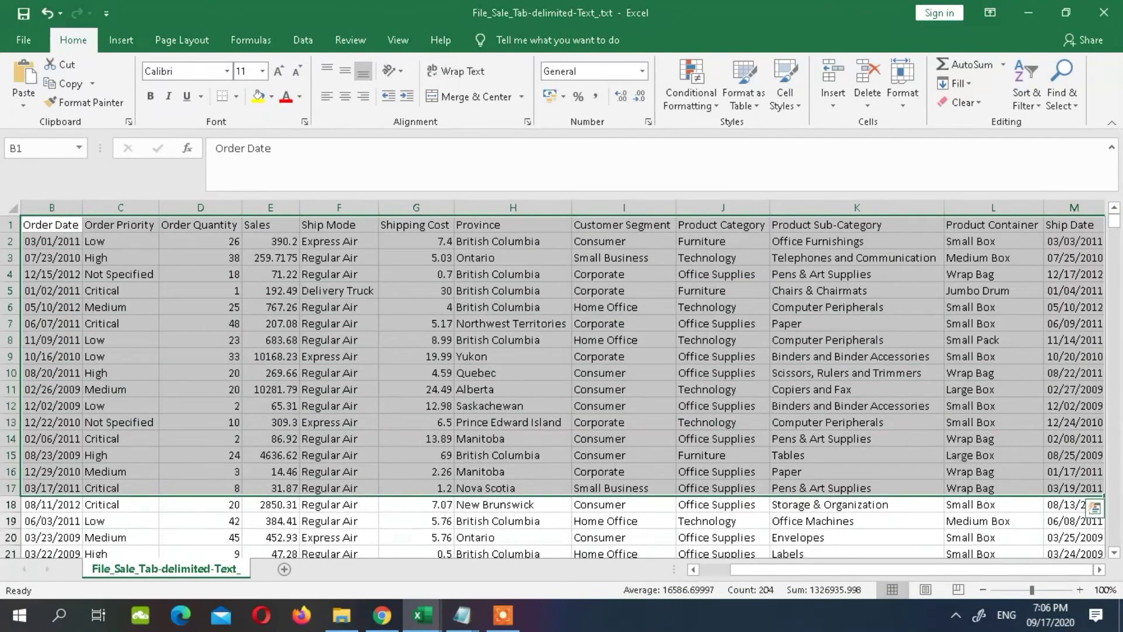
pyautogui.moveTo(462, 616)
pyautogui.click(688, 545)
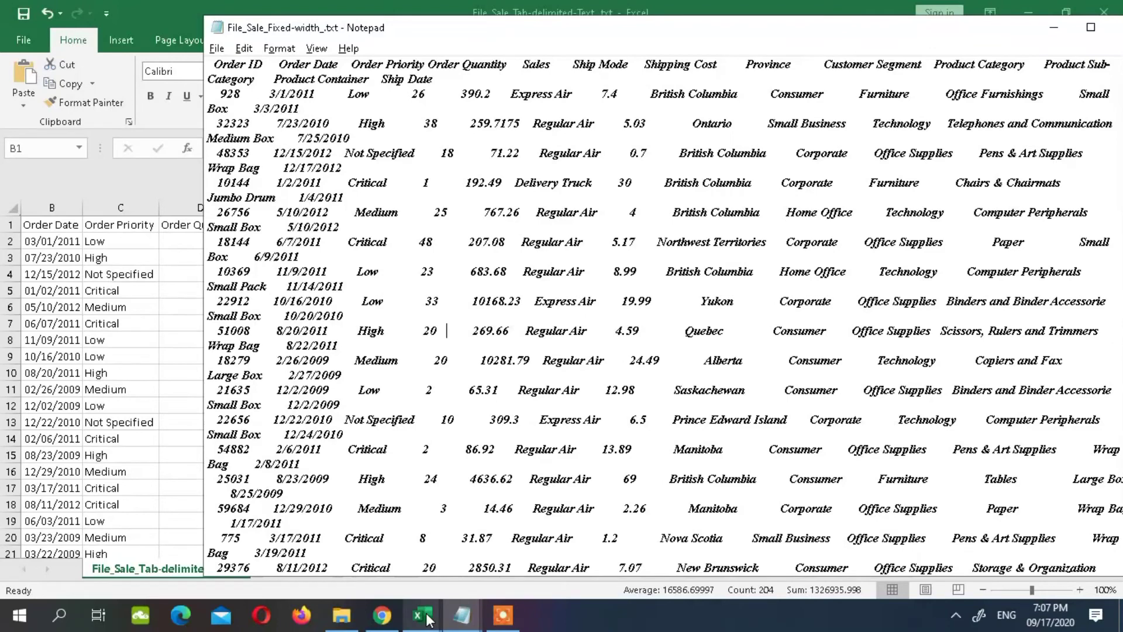
pyautogui.moveTo(421, 615)
pyautogui.click(180, 573)
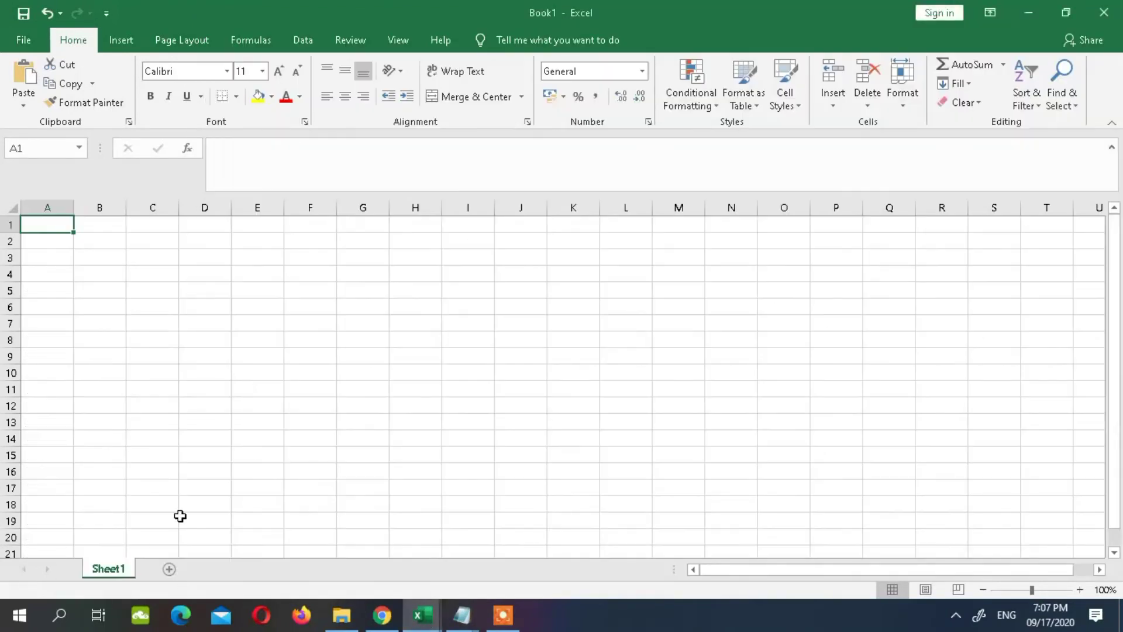
# Step: Open File_Sale_Fixed-width_.txt from the computer to start the Text Import Wizard
pyautogui.click(24, 40)
pyautogui.click(54, 149)
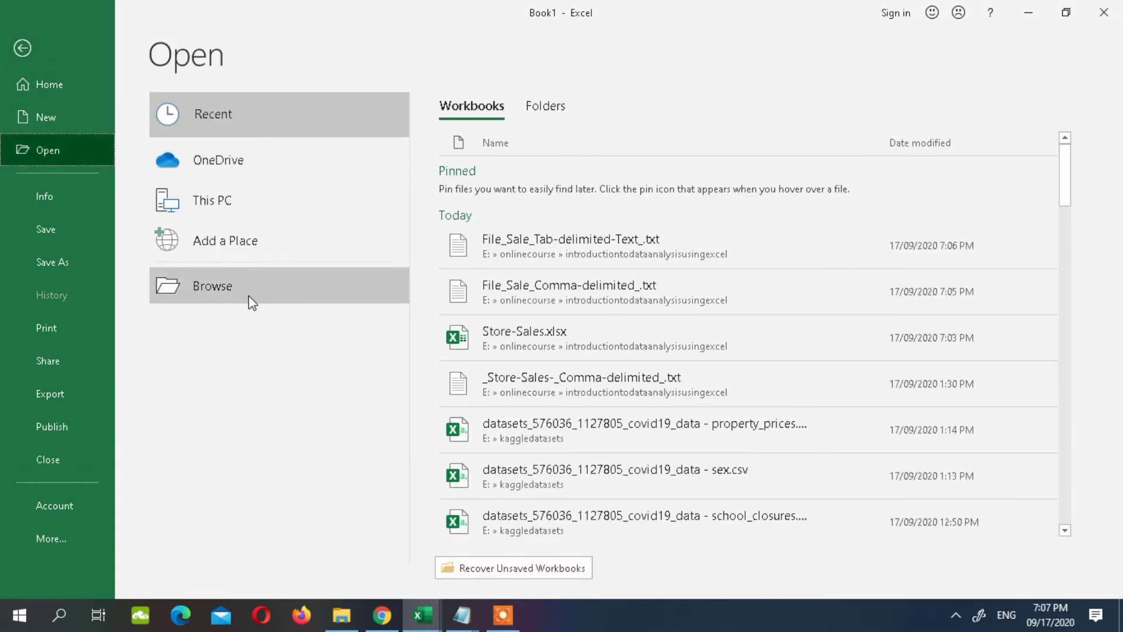
pyautogui.click(249, 297)
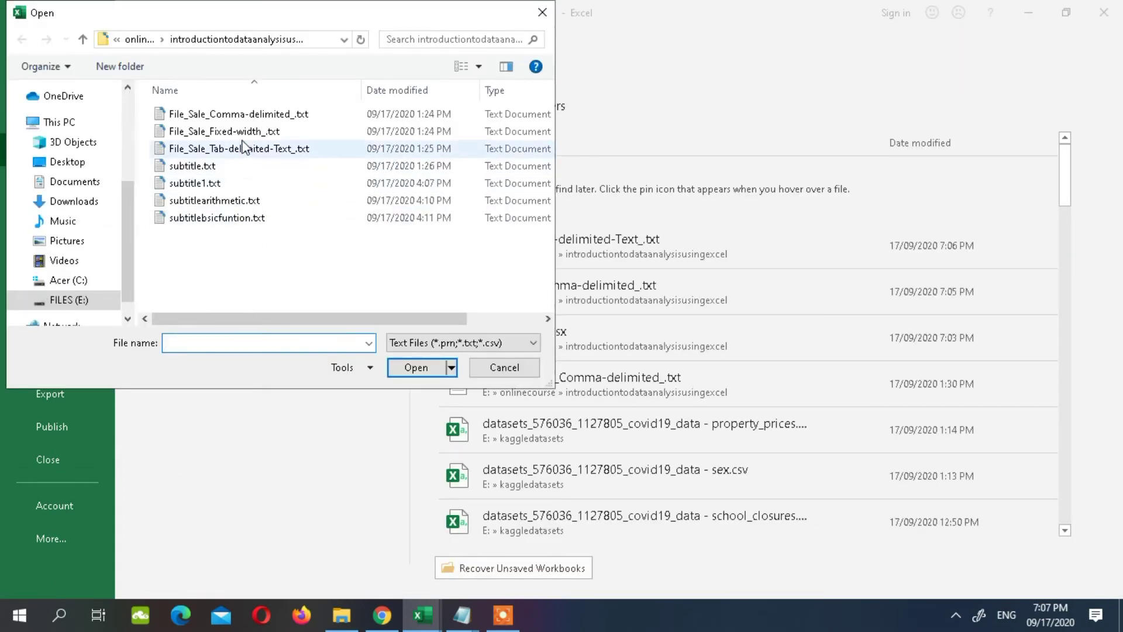
pyautogui.click(252, 132)
pyautogui.click(414, 369)
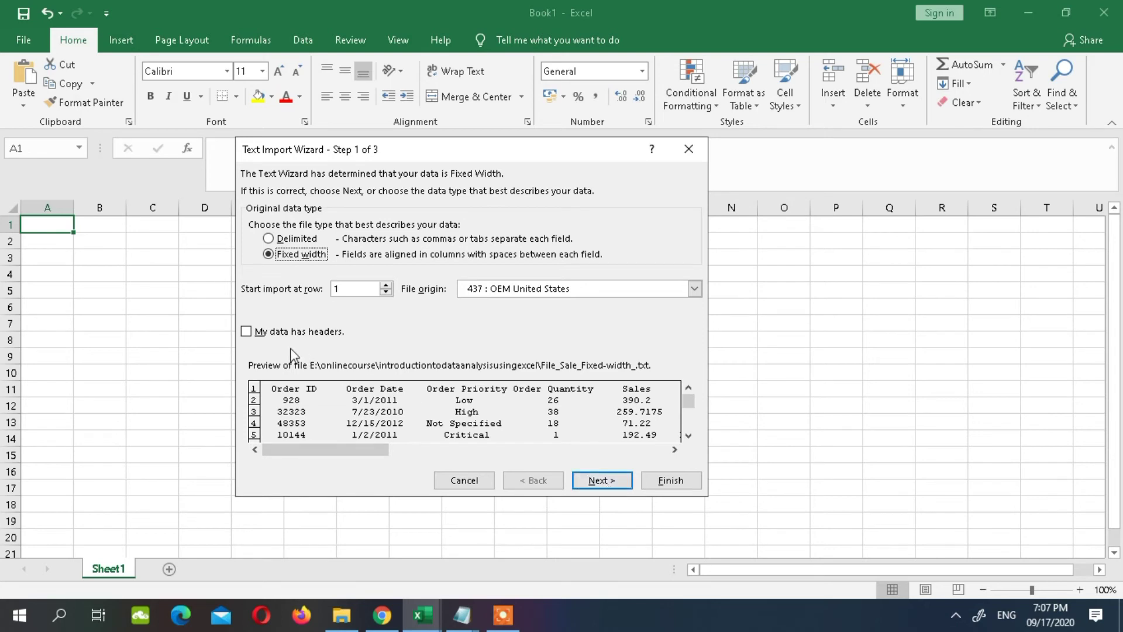
# Step: Import with headers ticked, removing the column break that splits Ship Mode
pyautogui.click(246, 331)
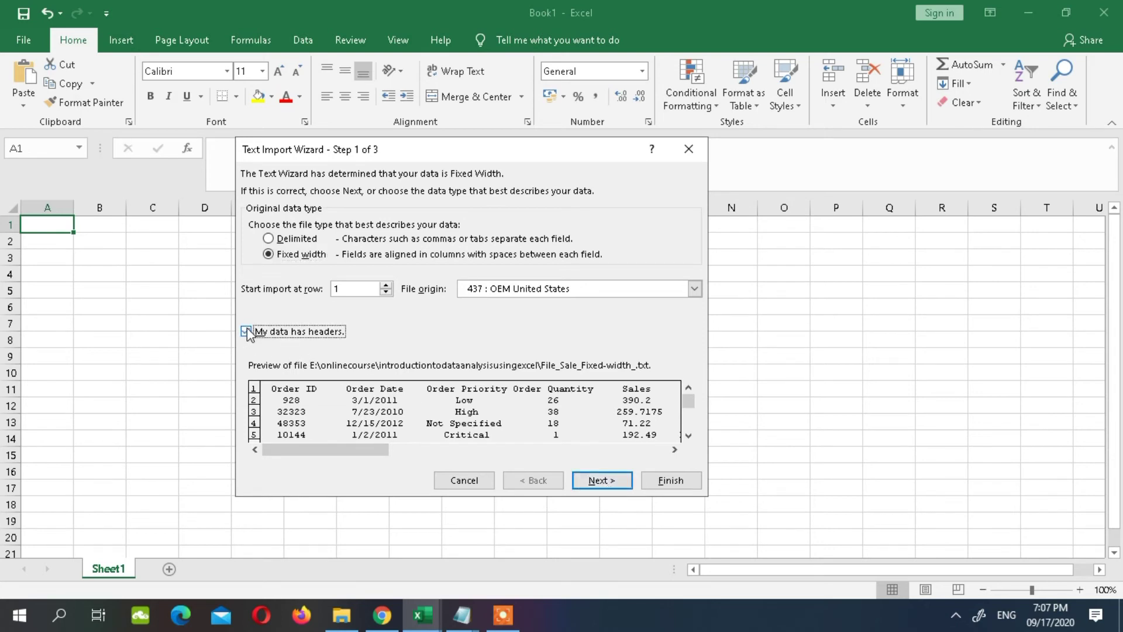
pyautogui.click(608, 485)
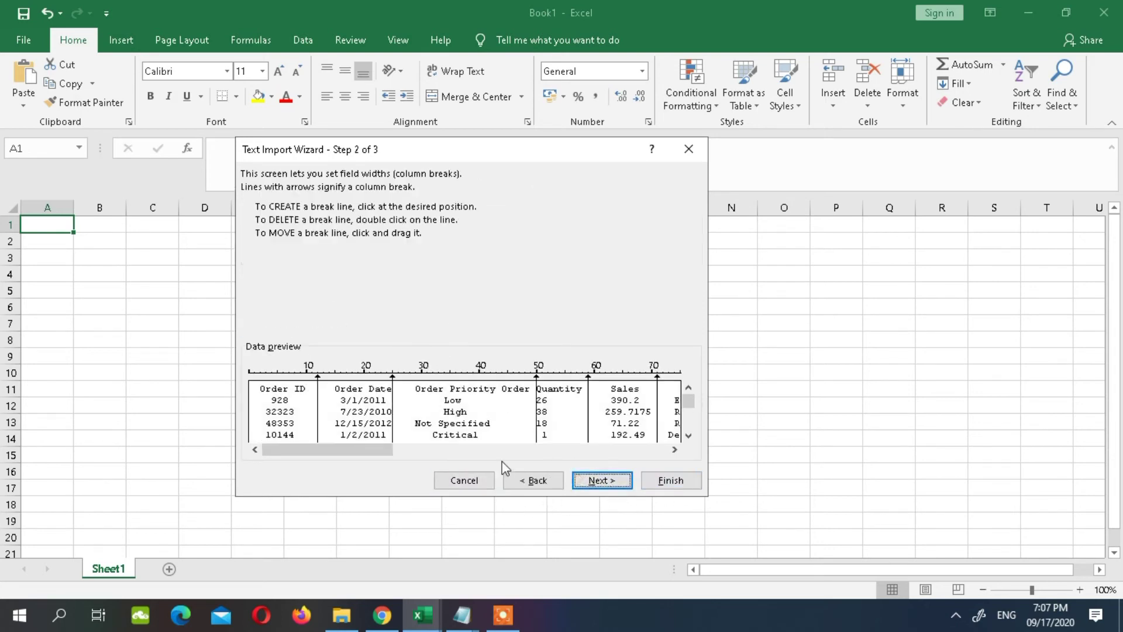
pyautogui.moveTo(374, 448); pyautogui.dragTo(418, 457)
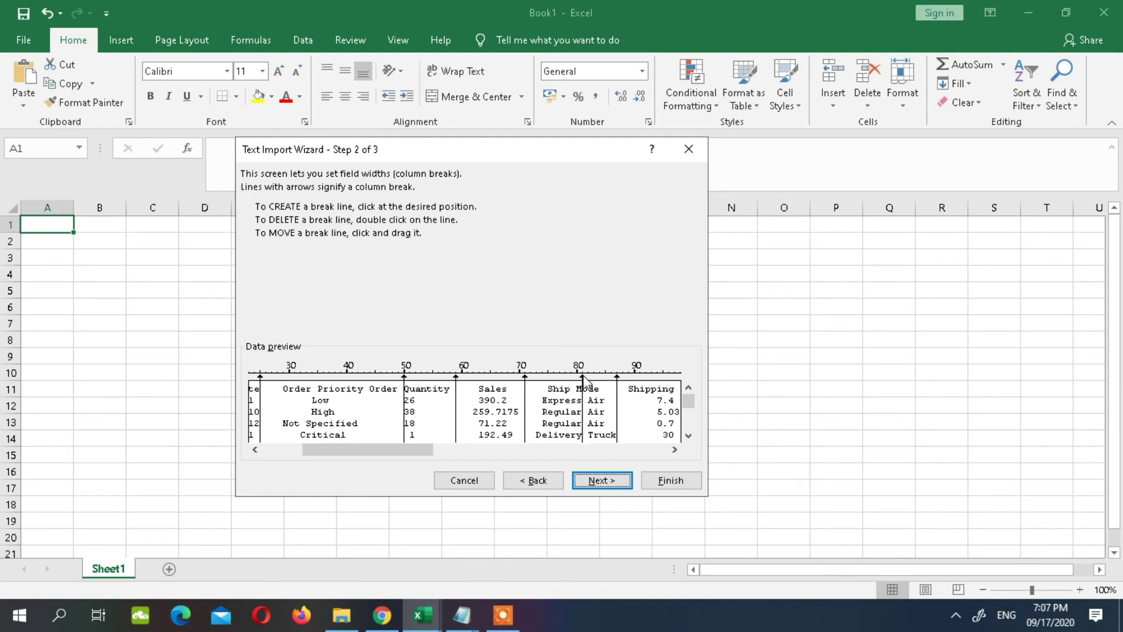
pyautogui.doubleClick(582, 386)
pyautogui.click(675, 450)
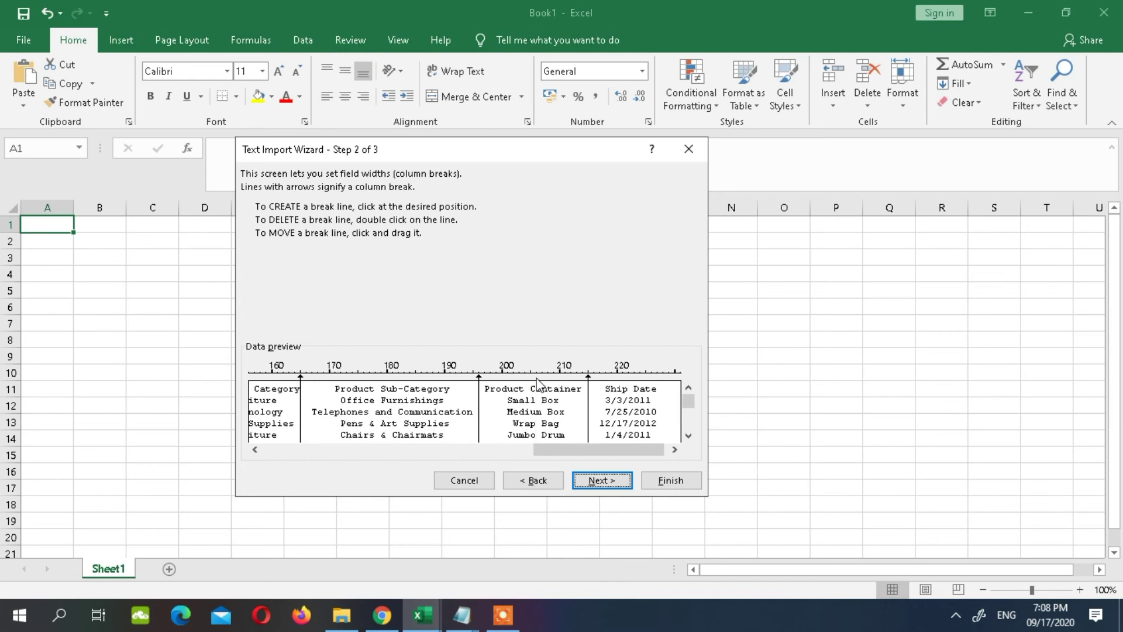
pyautogui.click(674, 450)
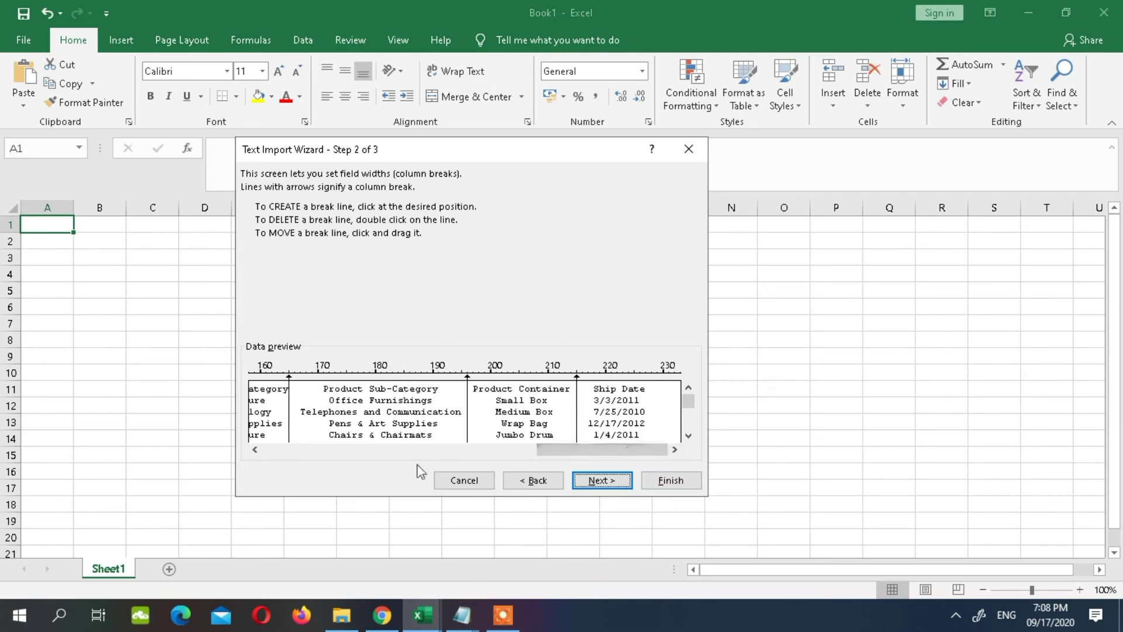
pyautogui.click(603, 482)
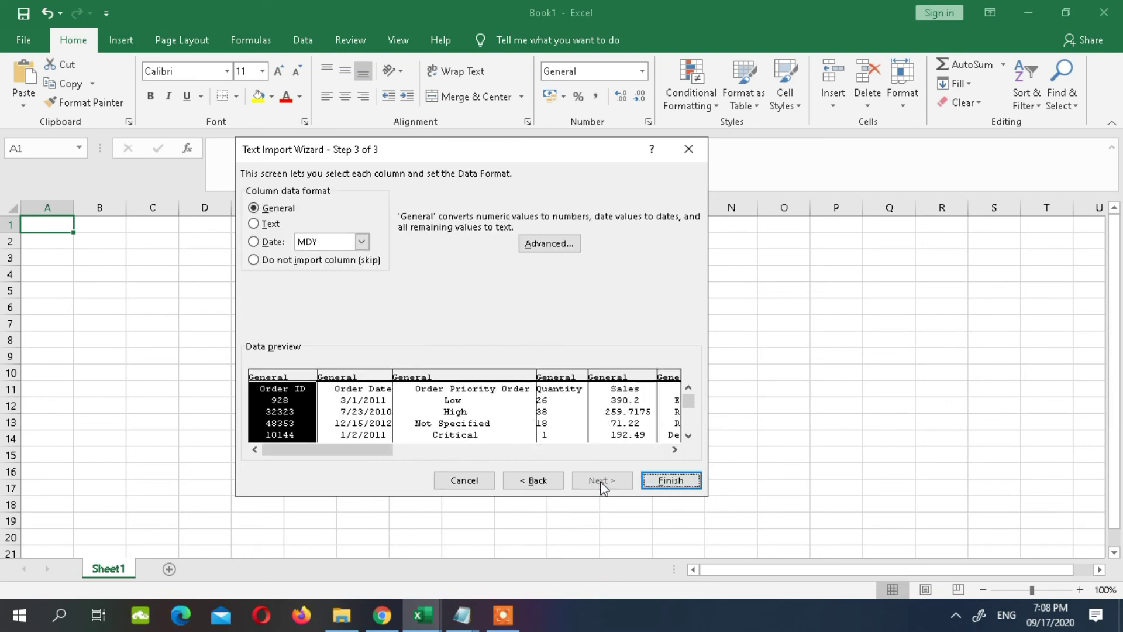
pyautogui.click(671, 482)
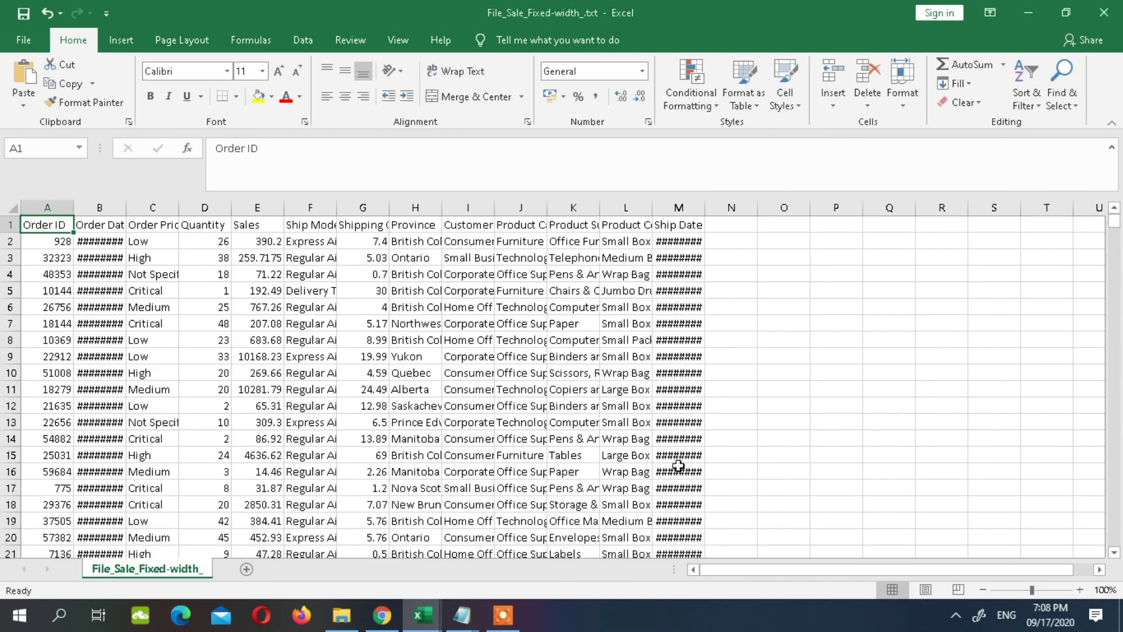
# Step: Select all the fixed-width data with Ctrl+A and AutoFit every column to its contents
pyautogui.hotkey('ctrl', 'a')
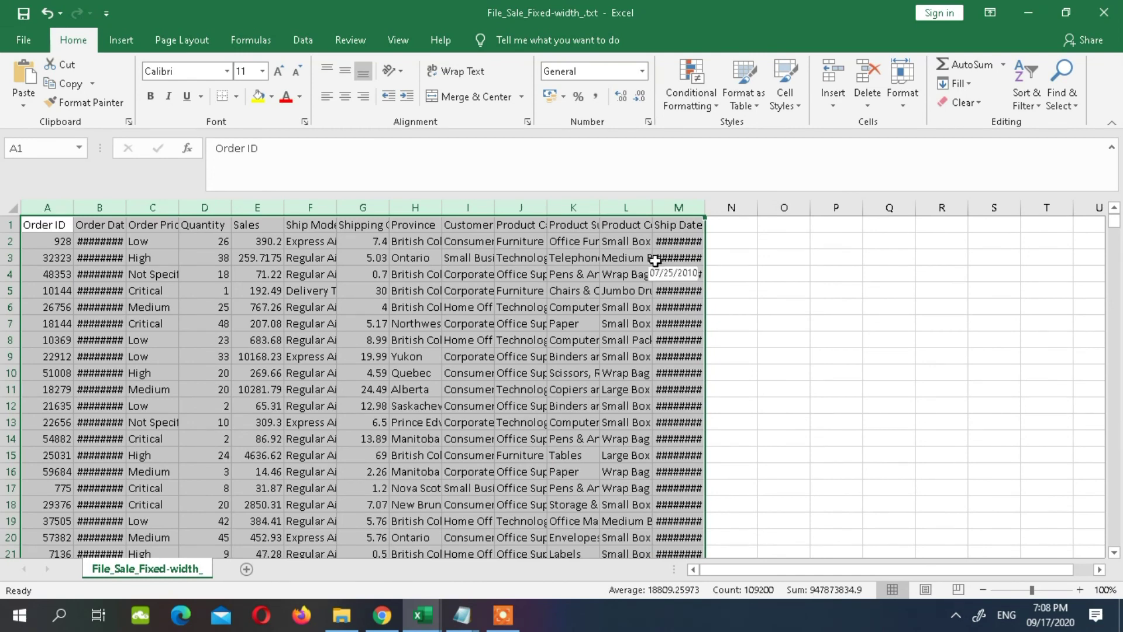
pyautogui.moveTo(651, 209); pyautogui.dragTo(651, 208)
pyautogui.doubleClick(651, 208)
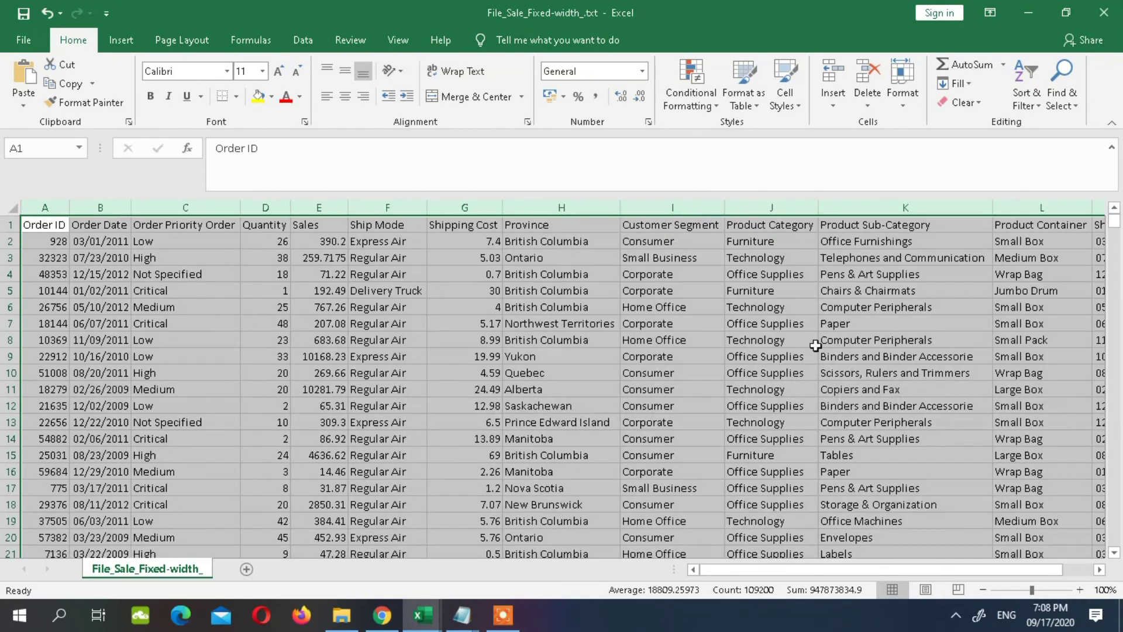
pyautogui.moveTo(796, 568); pyautogui.dragTo(826, 569)
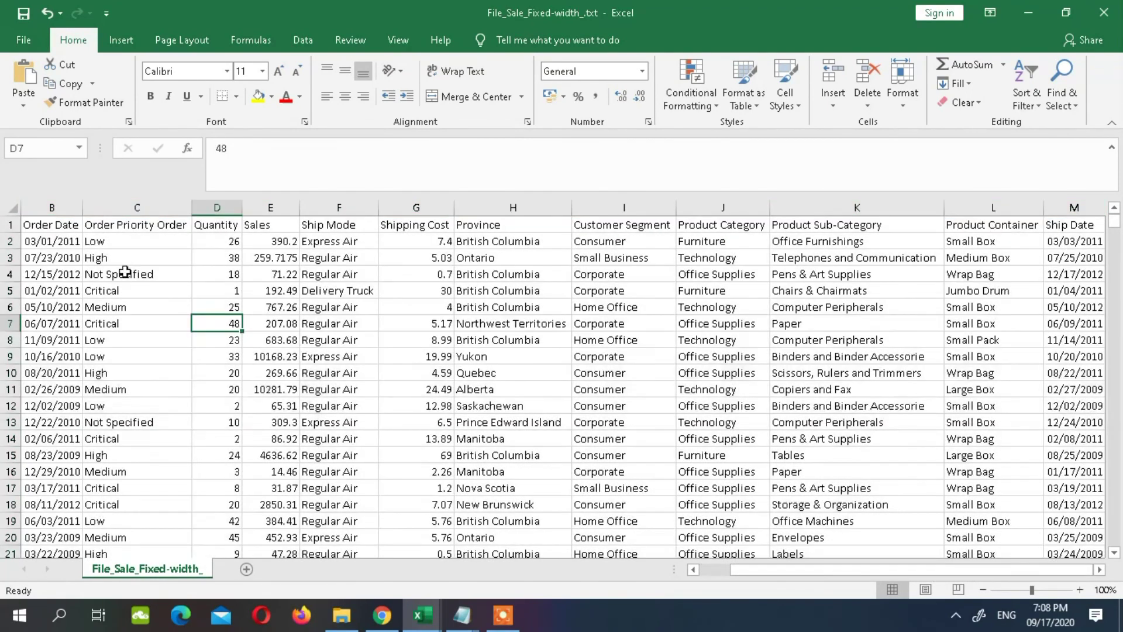
pyautogui.click(216, 323)
# Step: Check the widened cells C1:L6, then stop the recording
pyautogui.moveTo(114, 225); pyautogui.dragTo(995, 307)
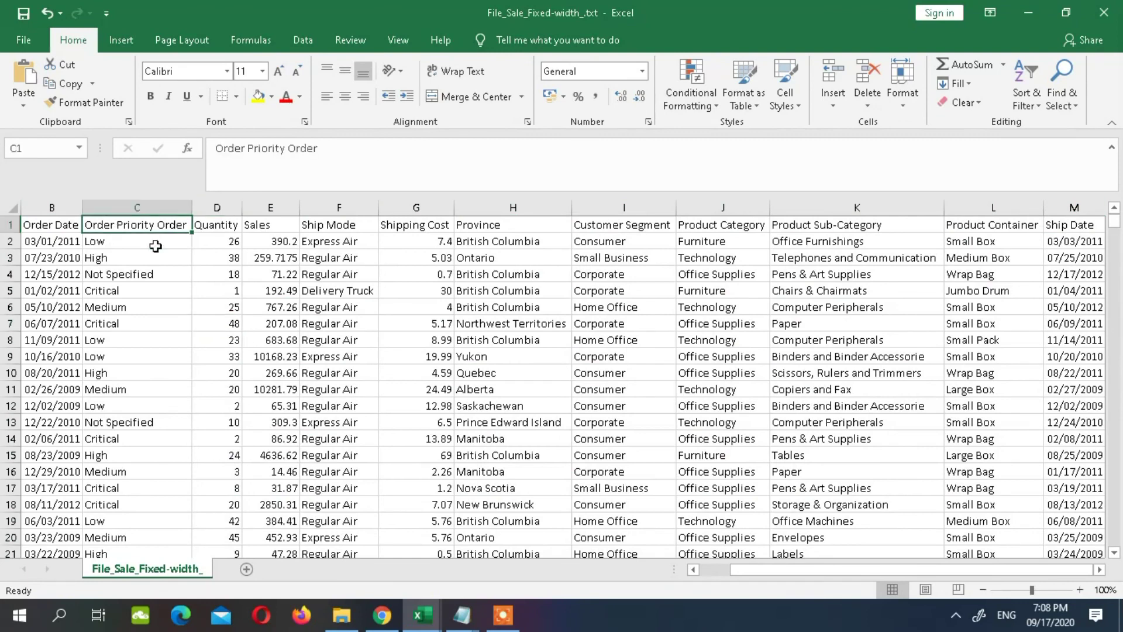
pyautogui.click(429, 330)
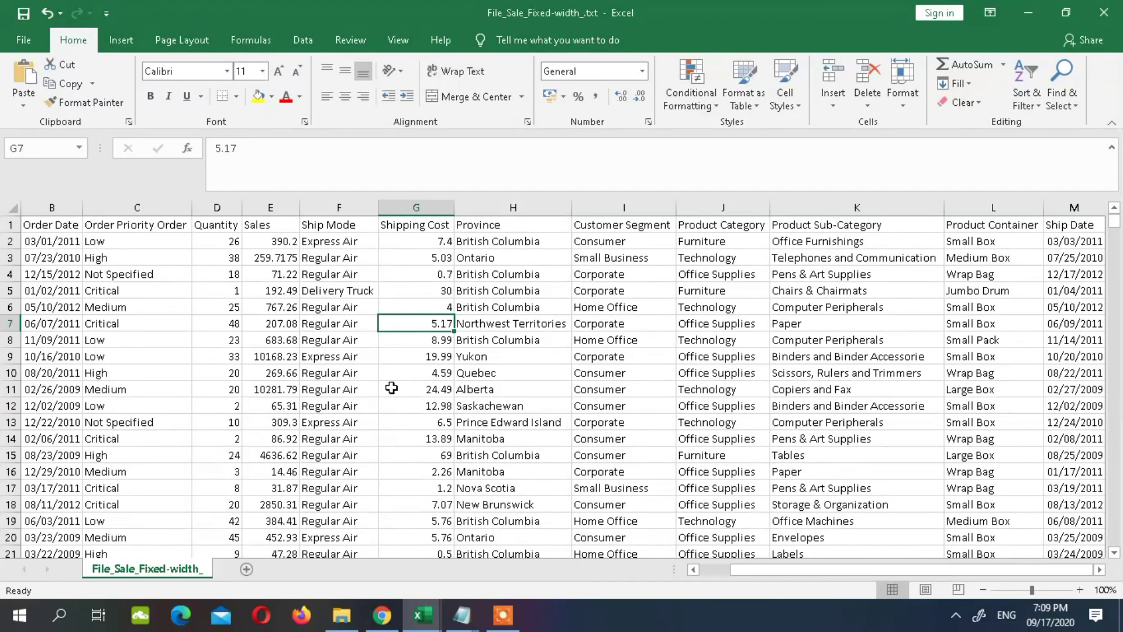
pyautogui.moveTo(502, 615)
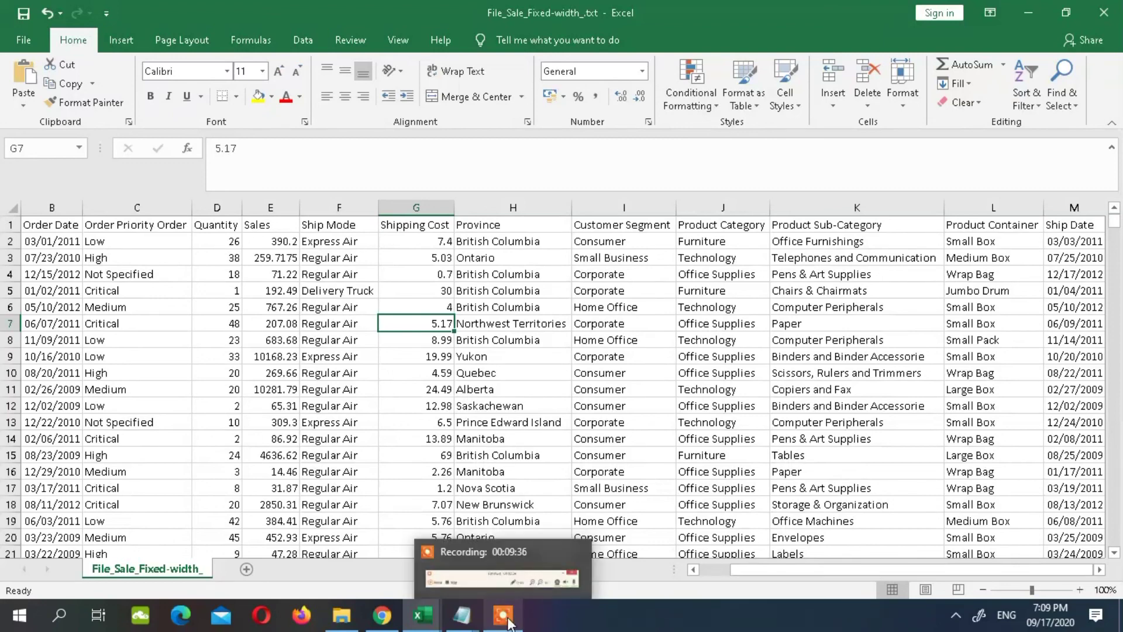
pyautogui.click(514, 588)
pyautogui.click(647, 591)
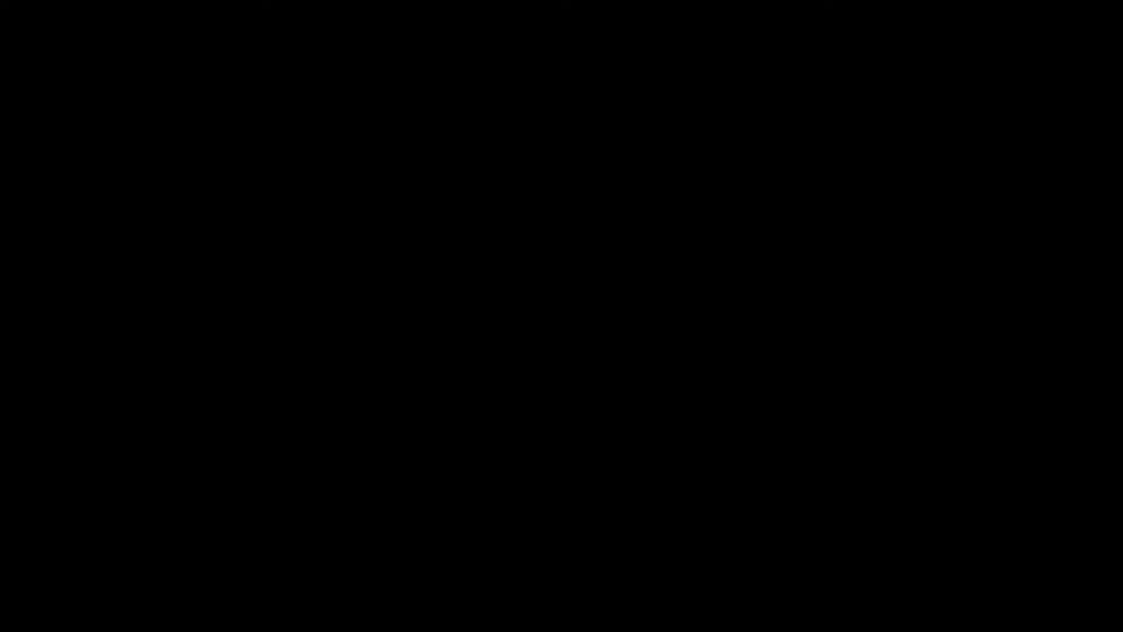